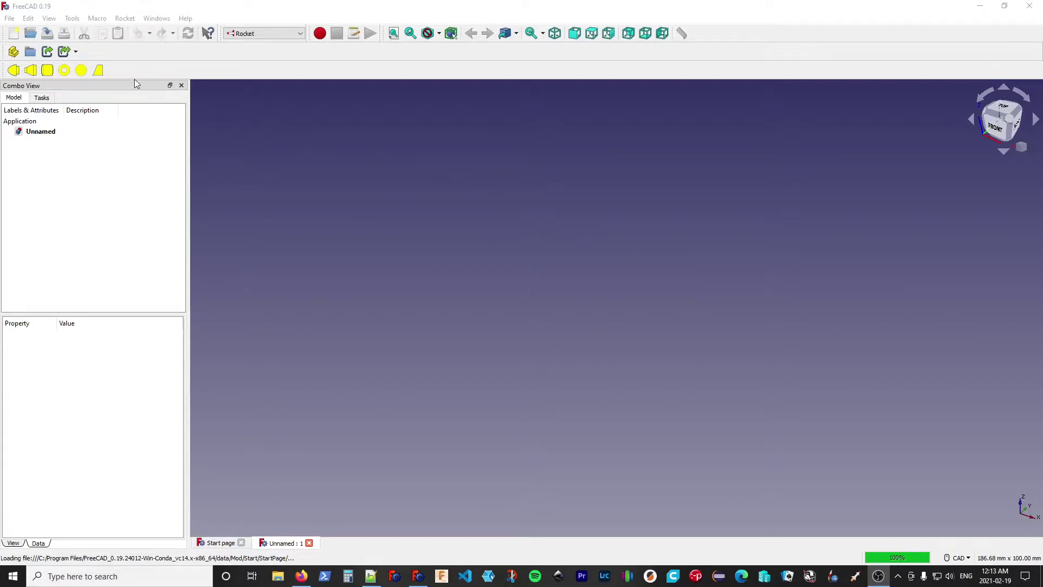
Create a new rocket fin with the trapezoid fin type and view it from the front
{"action": "left_click", "coordinate": [98, 71]}
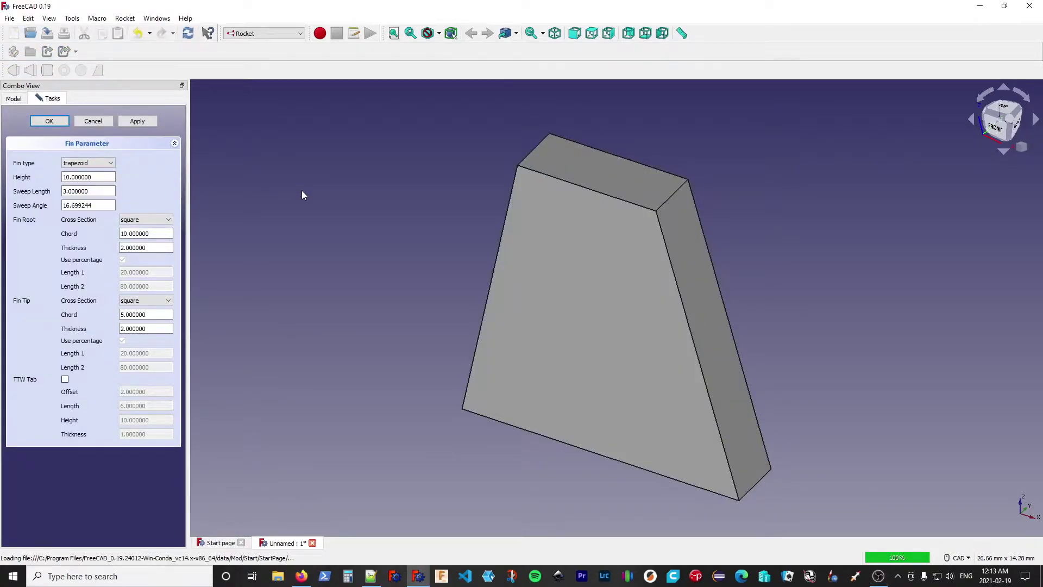
{"action": "left_click", "coordinate": [111, 163]}
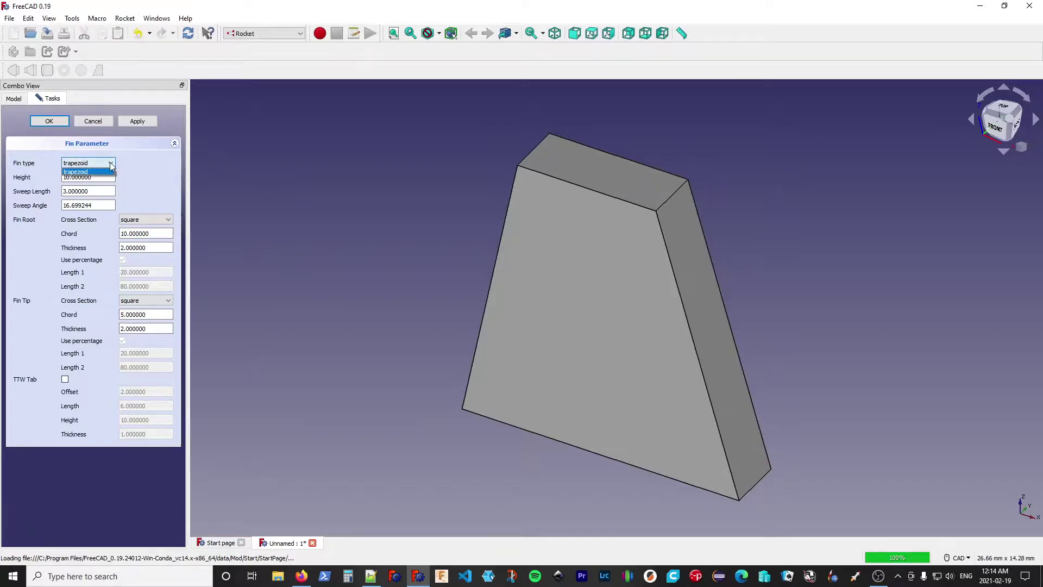
{"action": "left_click", "coordinate": [111, 164]}
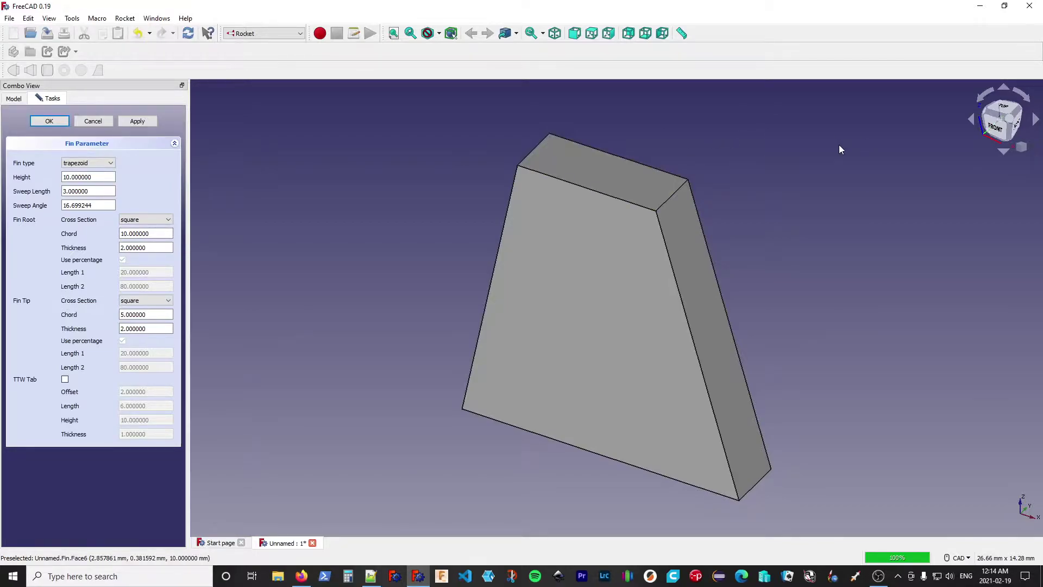
{"action": "left_click", "coordinate": [997, 130]}
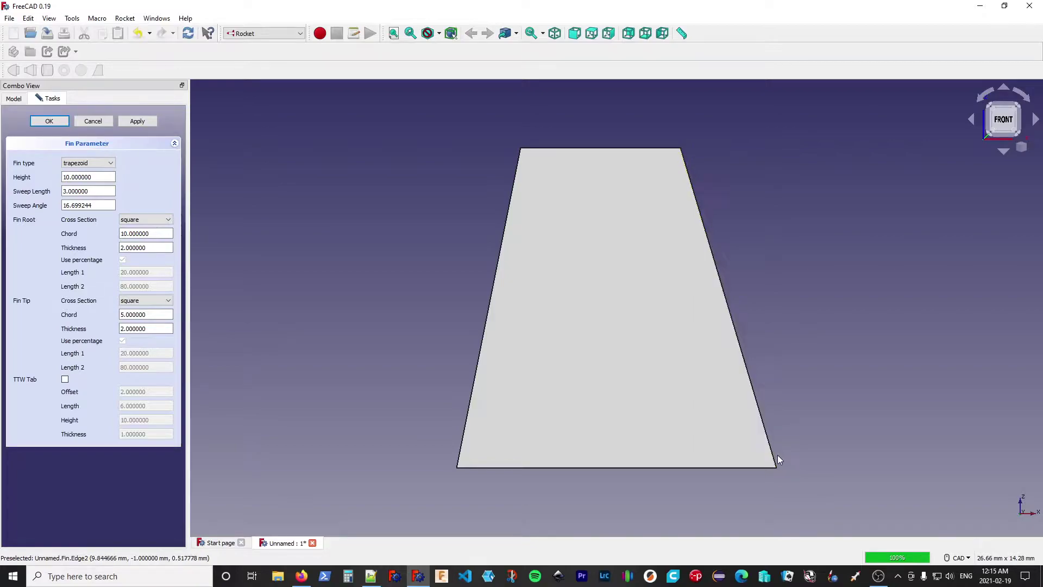
Try a sweep angle of 0 on the fin, followed by a sweep length of 5
{"action": "left_click_drag", "start_coordinate": [92, 205], "coordinate": [39, 203]}
{"action": "type", "text": "0"}
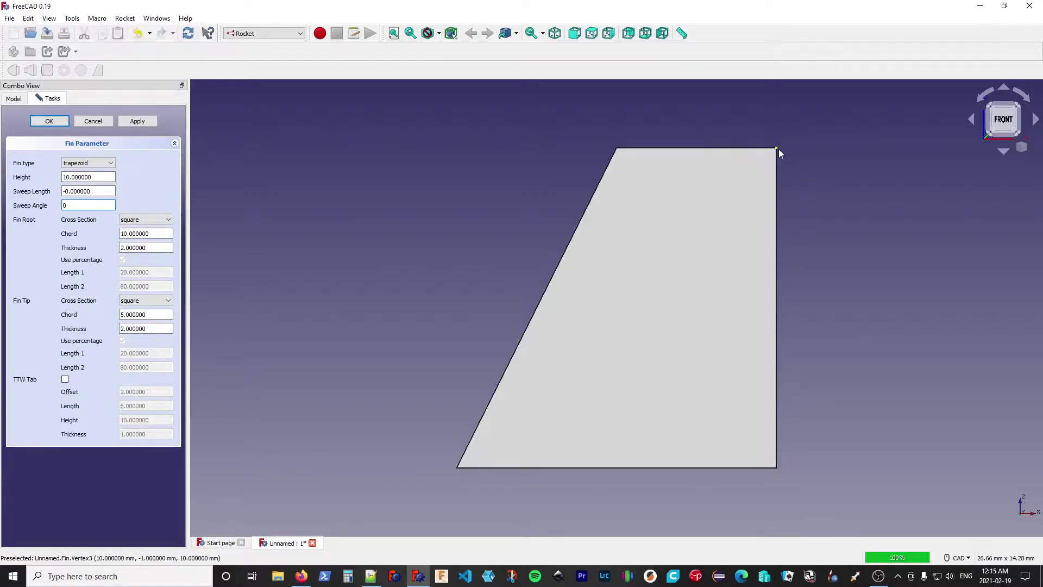
{"action": "left_click_drag", "start_coordinate": [91, 191], "coordinate": [48, 191]}
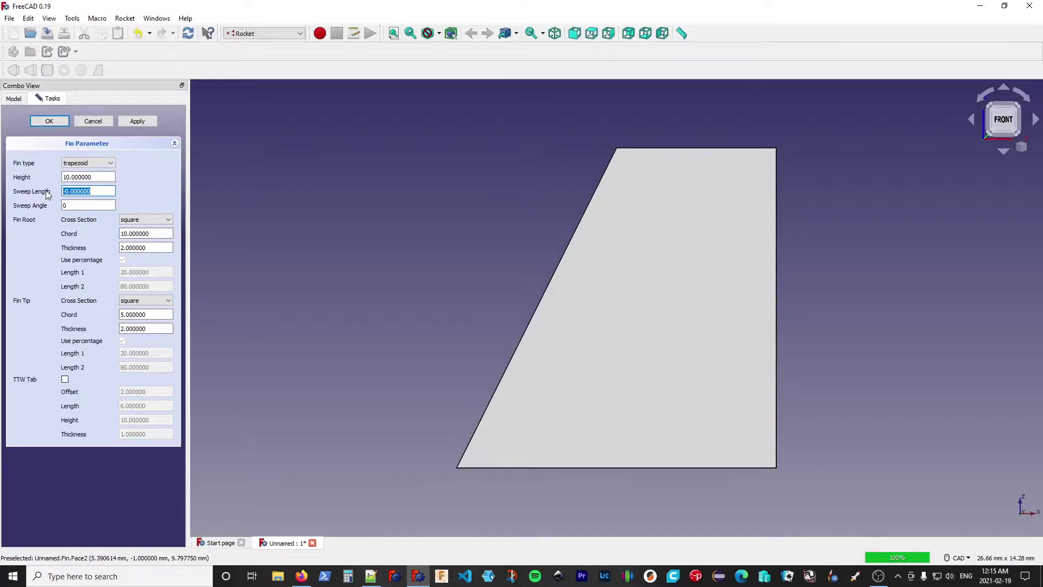
{"action": "type", "text": "5"}
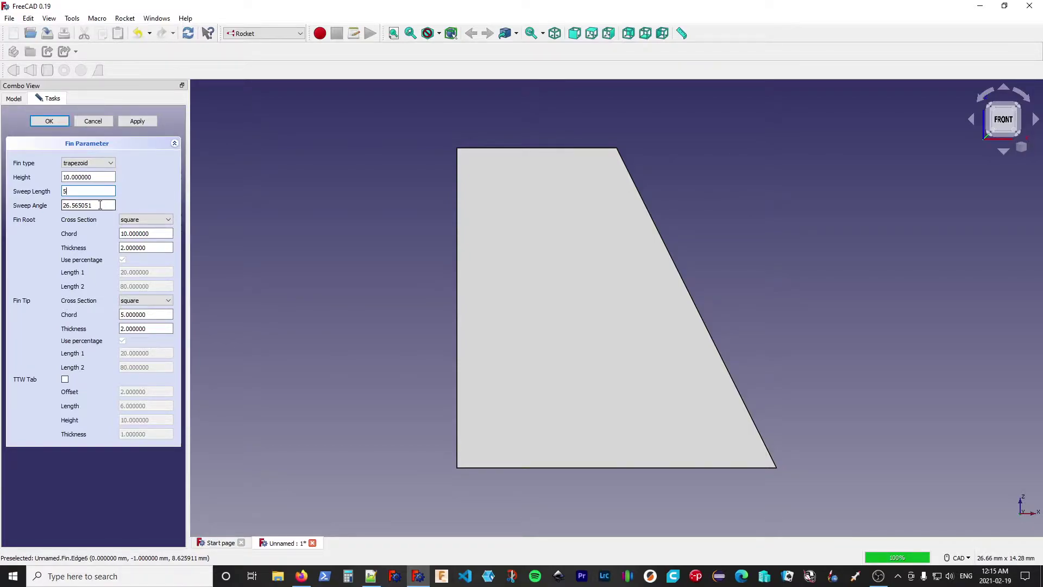
Set the fin's sweep angle to 30
{"action": "left_click_drag", "start_coordinate": [100, 205], "coordinate": [59, 208]}
{"action": "type", "text": "3"}
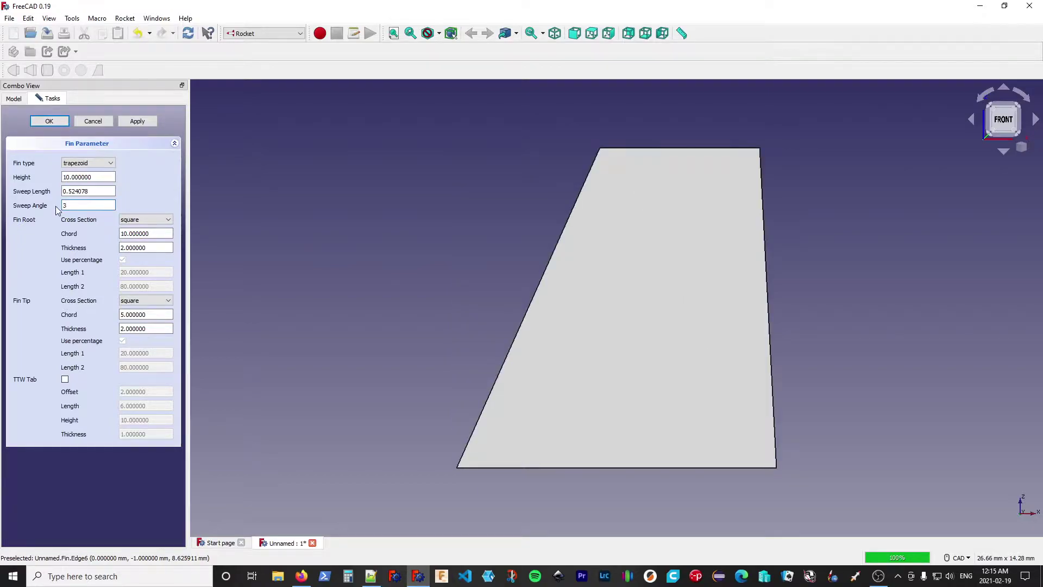
{"action": "type", "text": "0"}
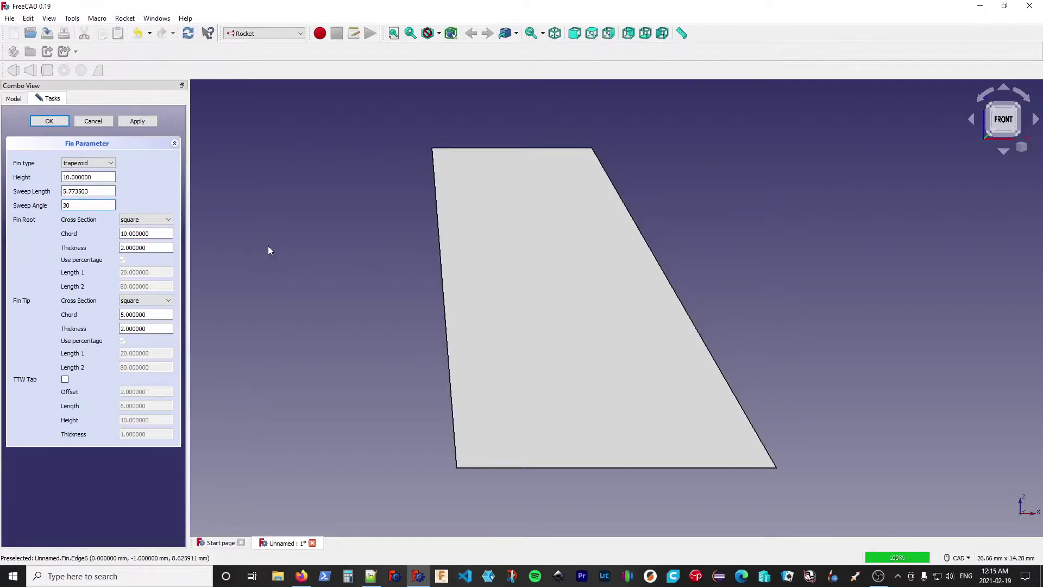
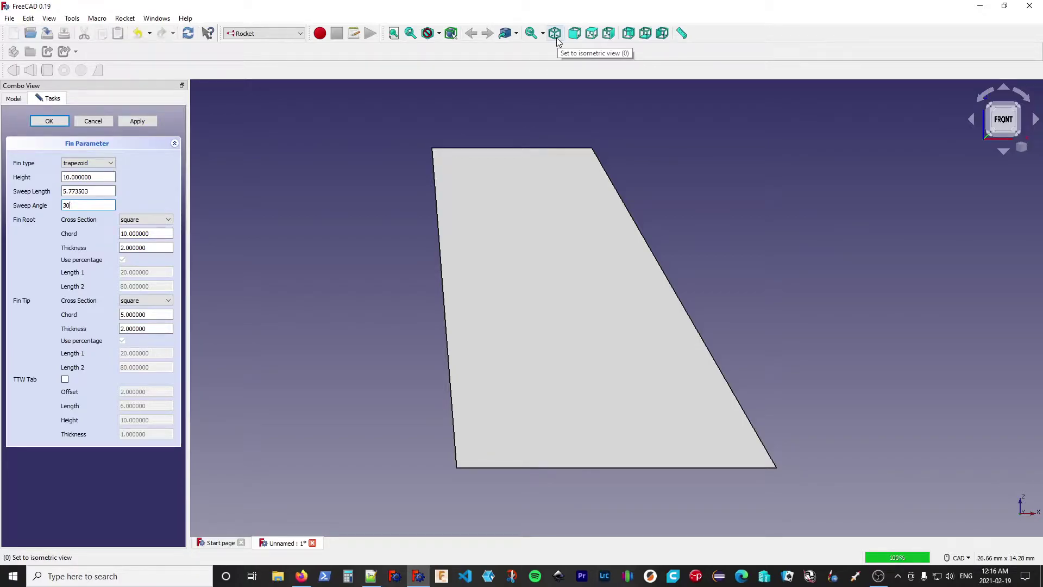
Show the fin in isometric view and set the fin tip's thickness to 1
{"action": "left_click", "coordinate": [555, 34]}
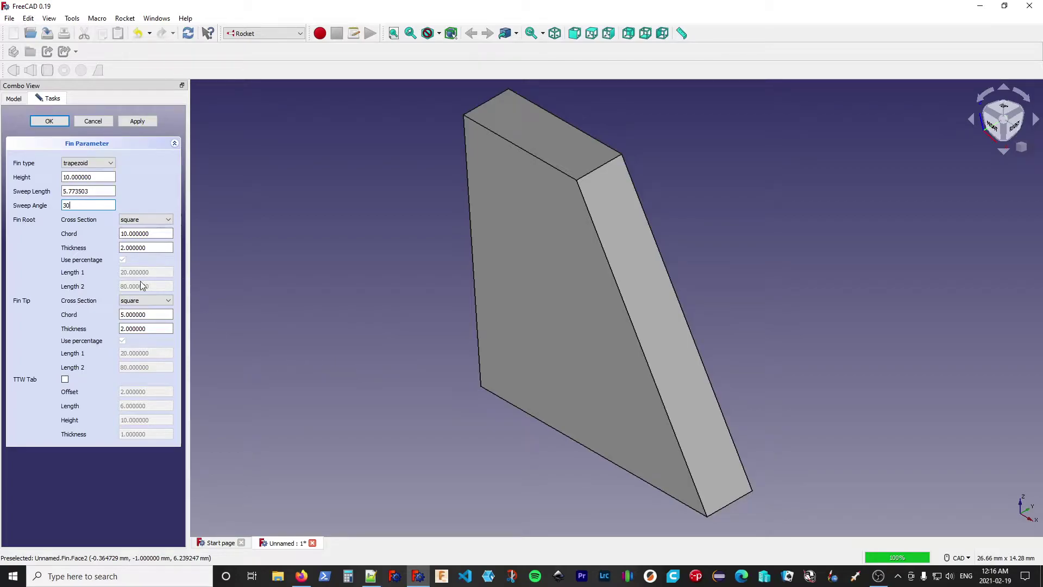
{"action": "left_click_drag", "start_coordinate": [121, 328], "coordinate": [123, 328]}
{"action": "type", "text": "1"}
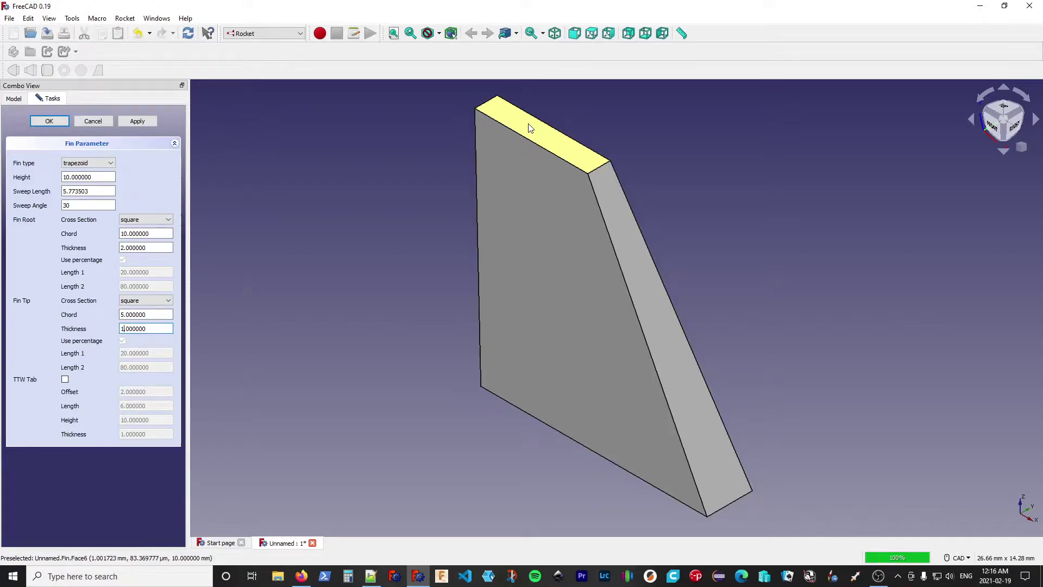
Set both the fin tip and fin root cross sections to round
{"action": "left_click", "coordinate": [168, 301]}
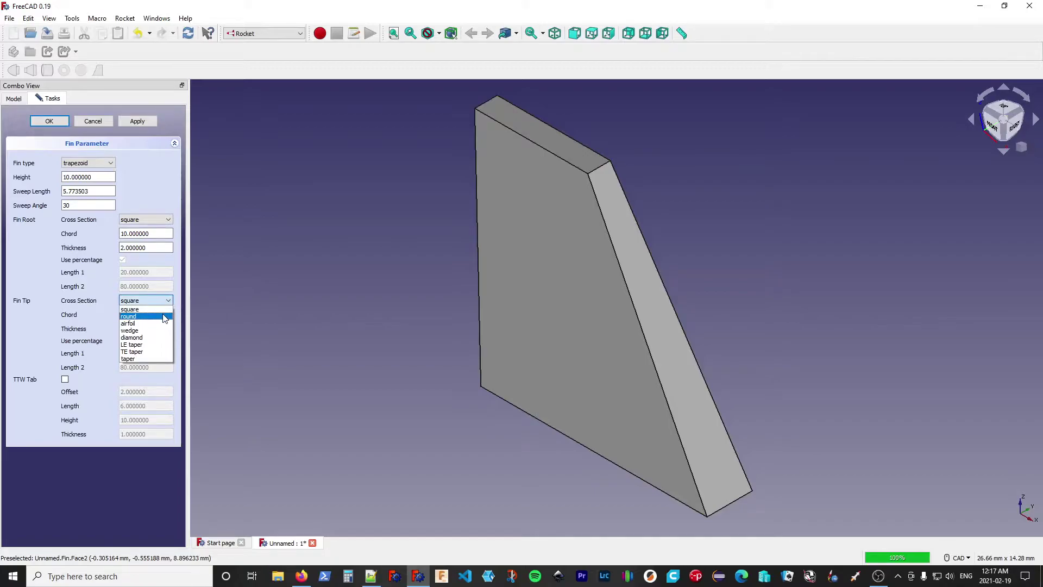
{"action": "left_click", "coordinate": [165, 317]}
{"action": "left_click", "coordinate": [168, 221]}
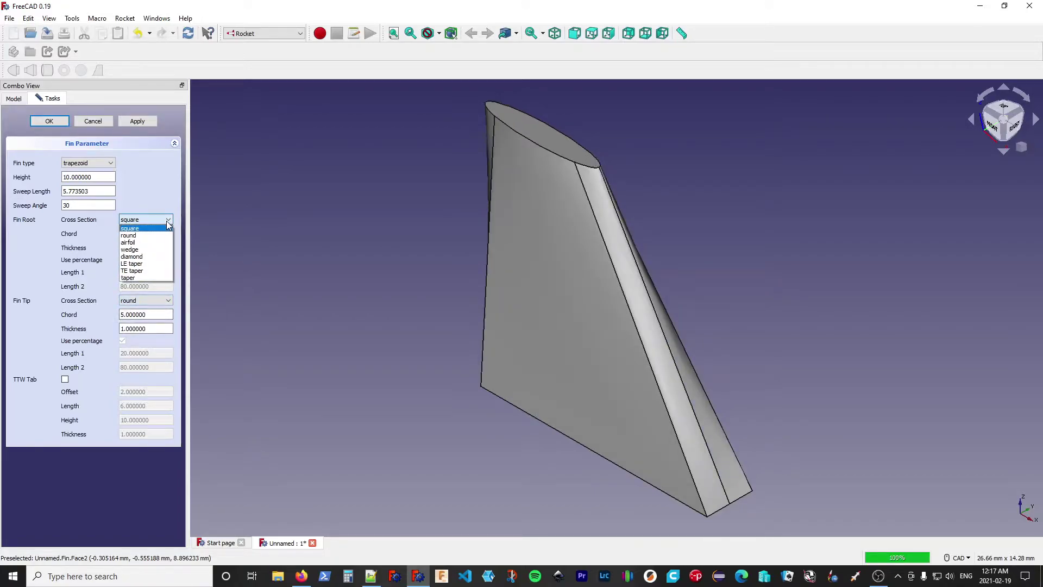
{"action": "left_click", "coordinate": [142, 235]}
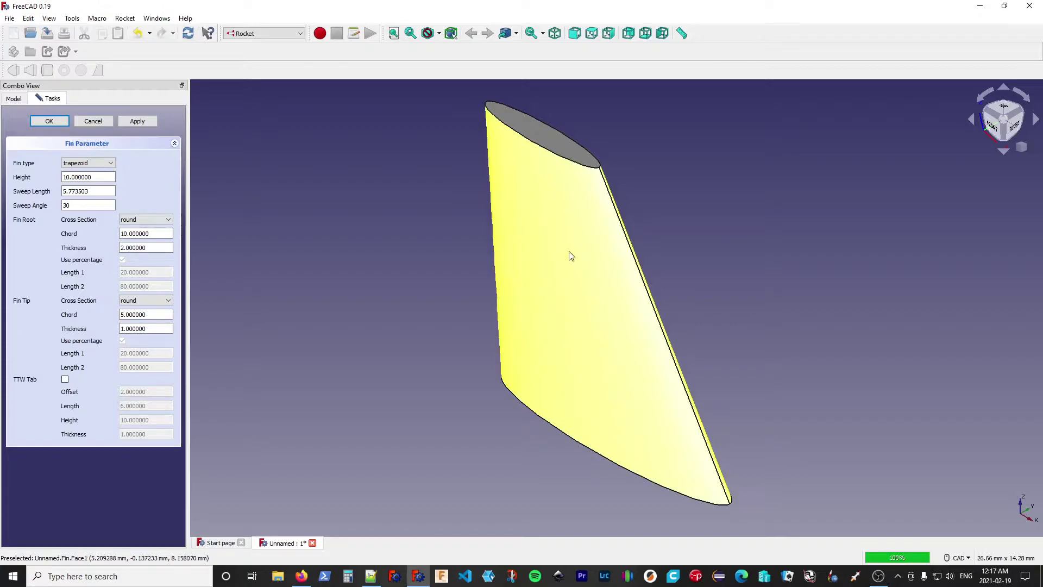
Try a square cross section on the fin tip and inspect the fin in front and isometric views
{"action": "left_click", "coordinate": [161, 302]}
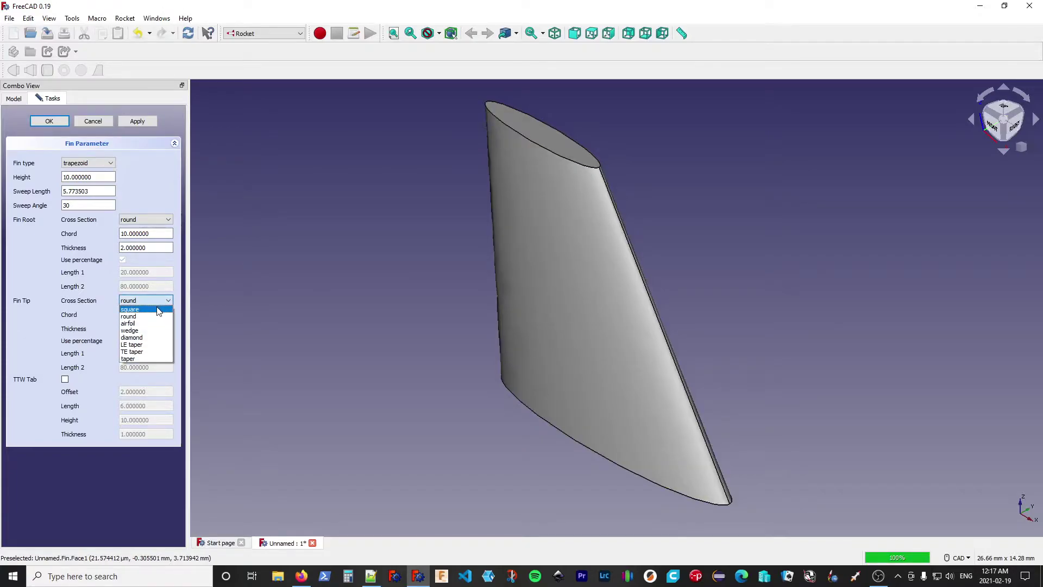
{"action": "left_click", "coordinate": [157, 309]}
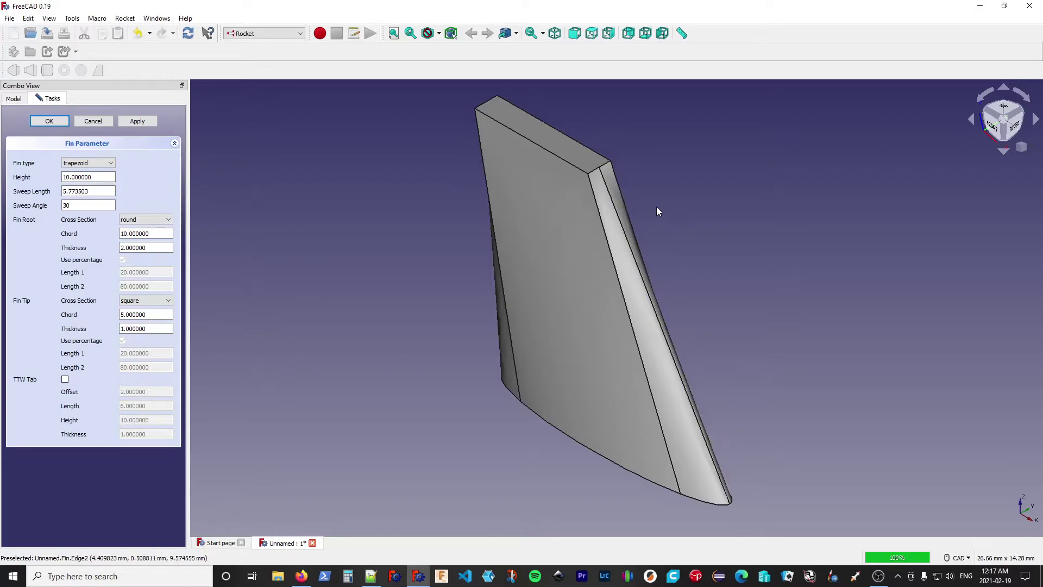
{"action": "left_click", "coordinate": [992, 129]}
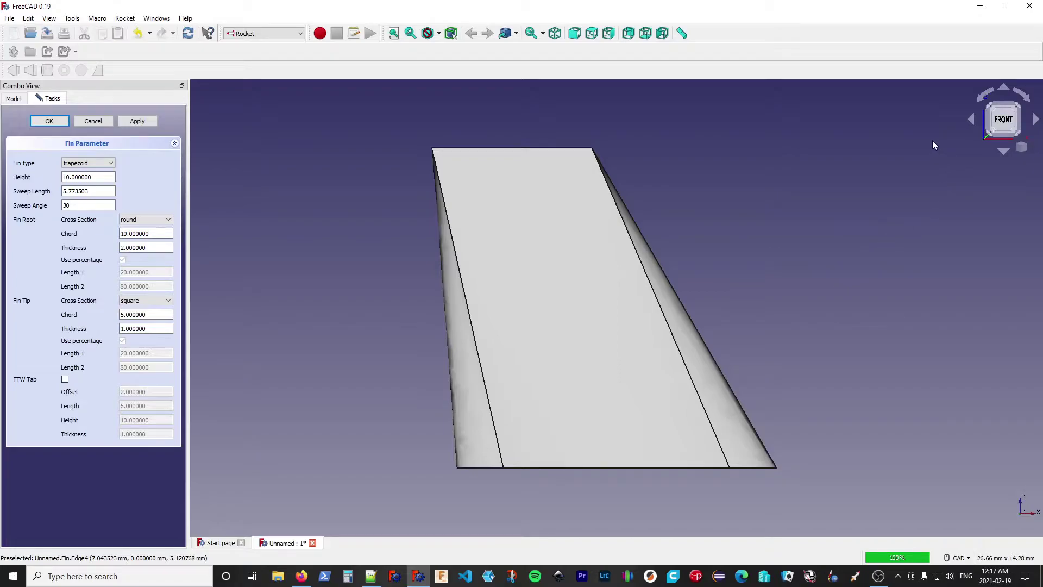
{"action": "left_click", "coordinate": [555, 33]}
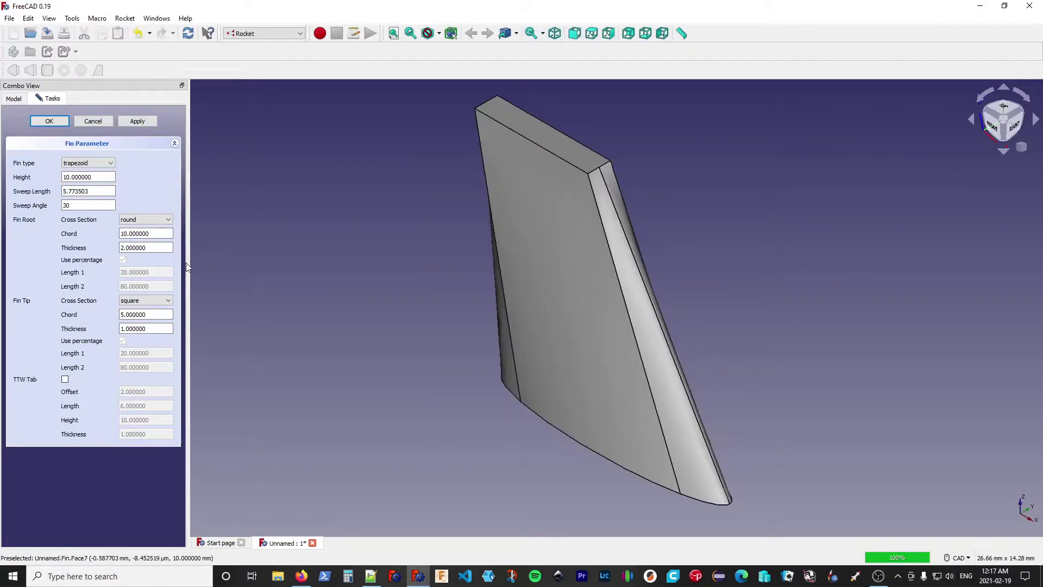
Reselect the round cross section for the fin root and tip, and try the airfoil cross section on the tip
{"action": "left_click", "coordinate": [163, 219]}
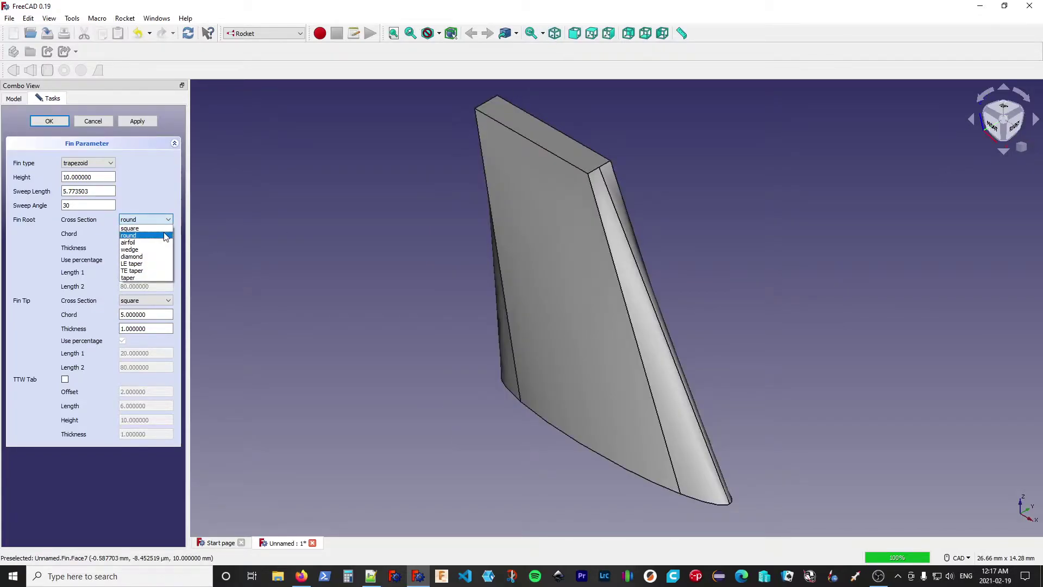
{"action": "left_click", "coordinate": [166, 235]}
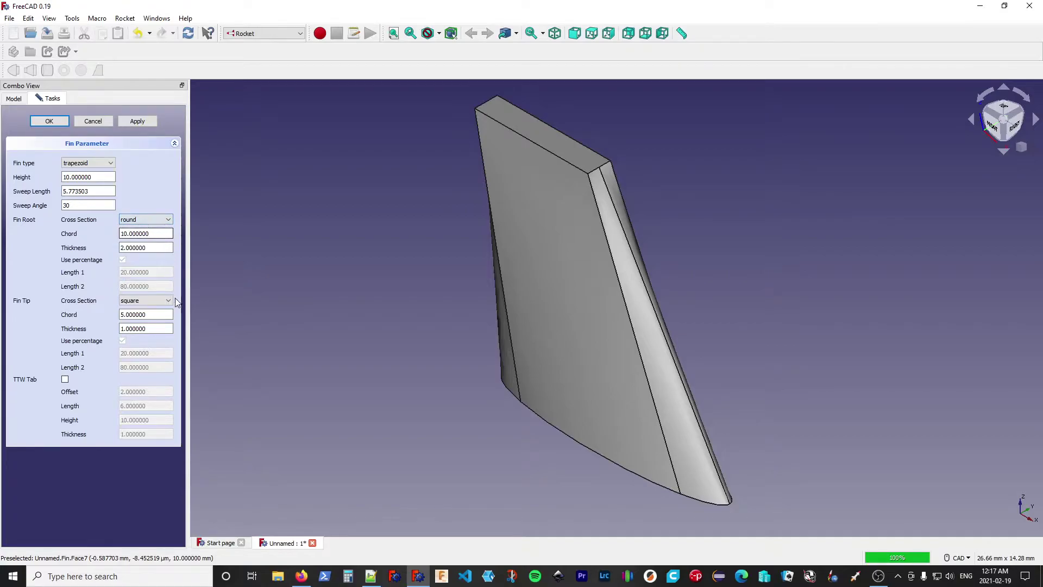
{"action": "left_click", "coordinate": [165, 305]}
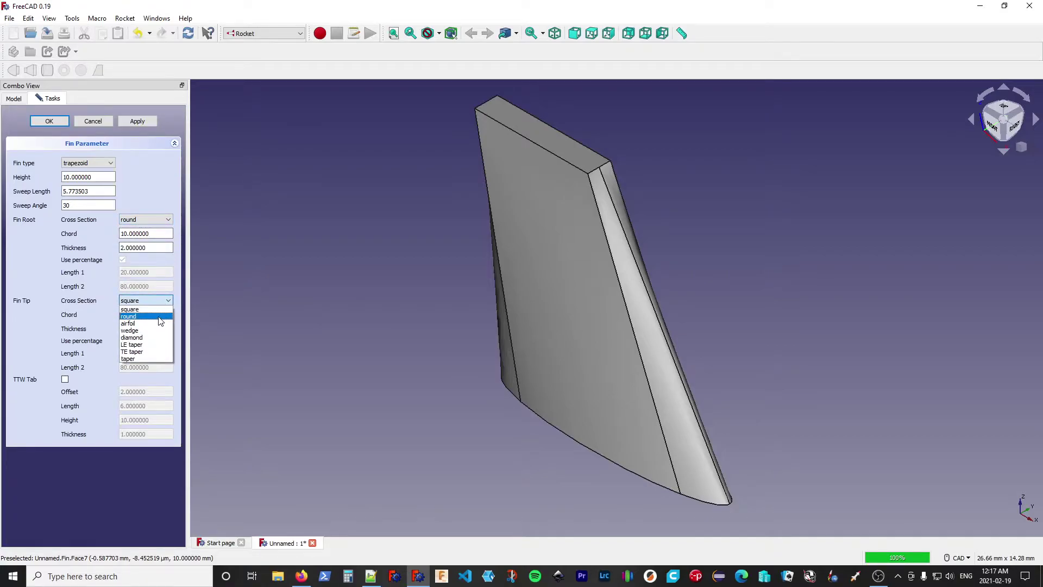
{"action": "left_click", "coordinate": [159, 315]}
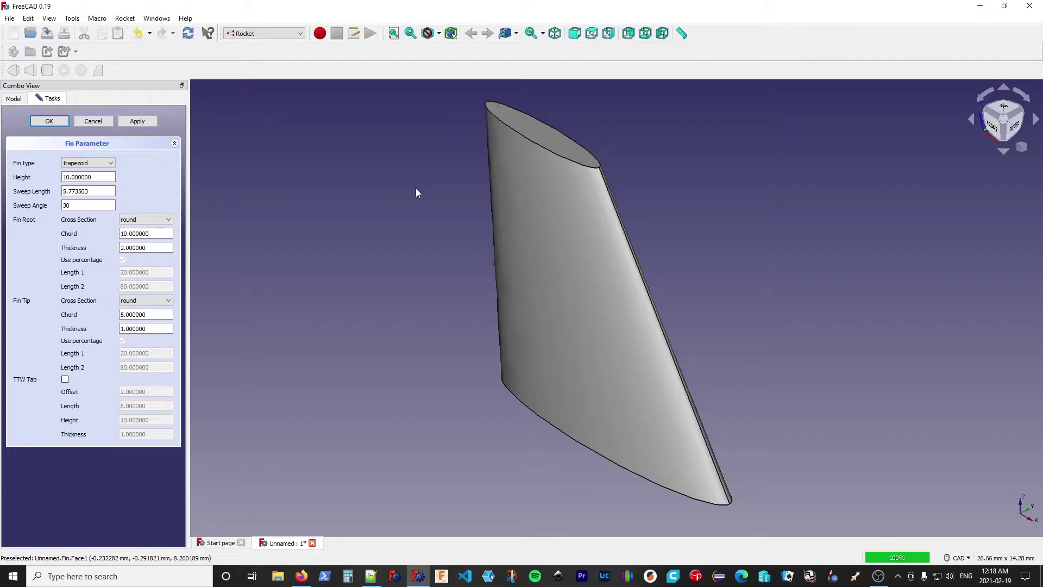
{"action": "left_click", "coordinate": [168, 301]}
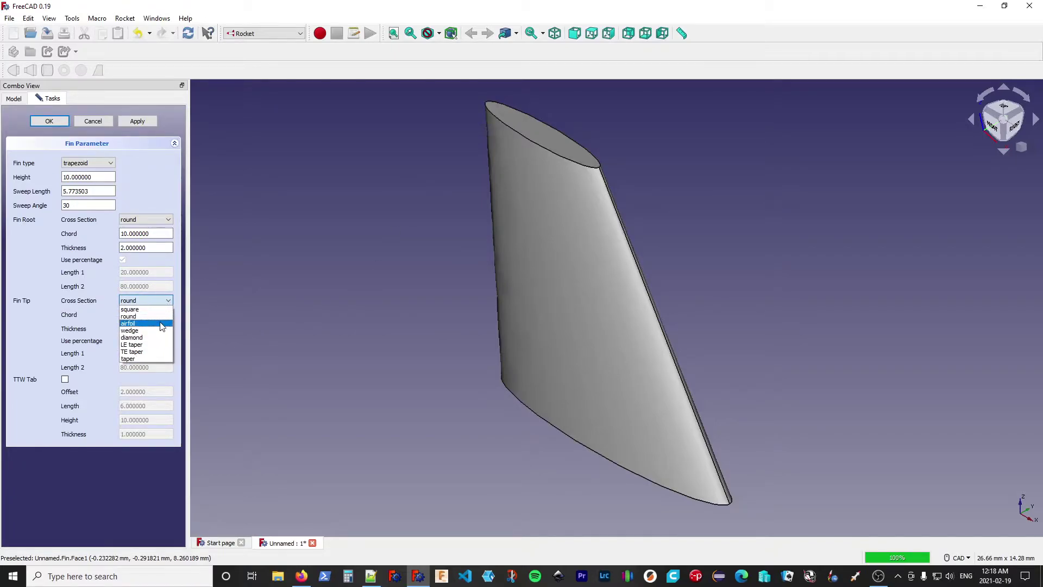
{"action": "left_click", "coordinate": [162, 324]}
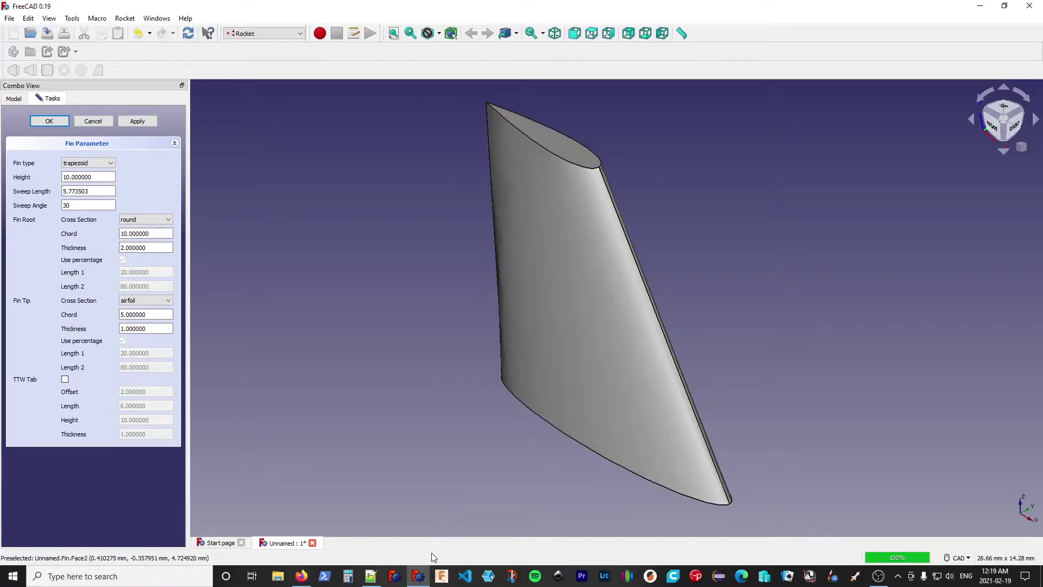
Switch to Firefox and examine the cross section descriptions on the Rocket Fin wiki page
{"action": "left_click", "coordinate": [301, 576]}
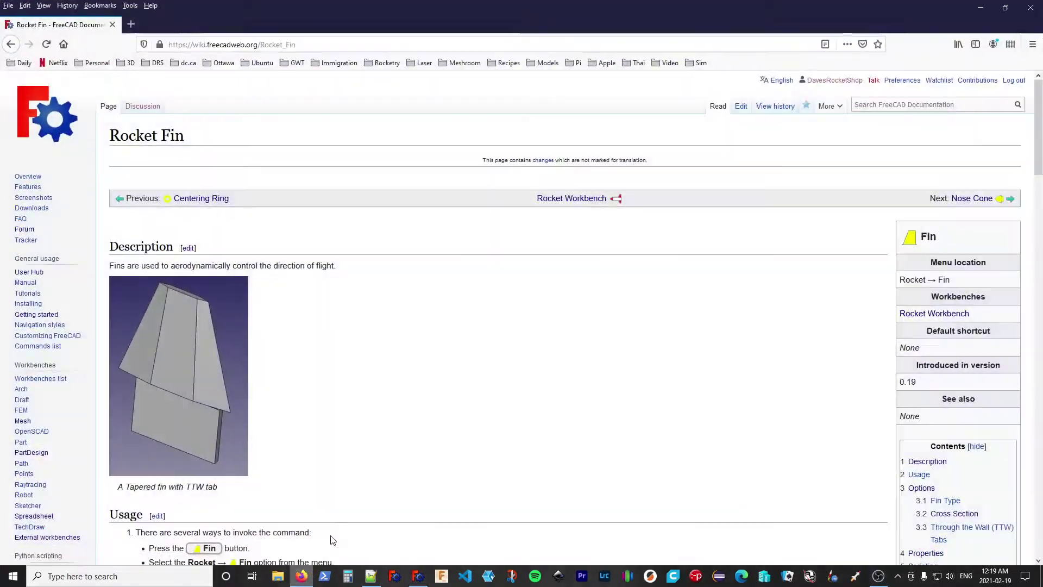
{"action": "scroll", "coordinate": [489, 295], "scroll_direction": "down", "scroll_amount": 4}
{"action": "scroll", "coordinate": [490, 292], "scroll_direction": "down", "scroll_amount": 7}
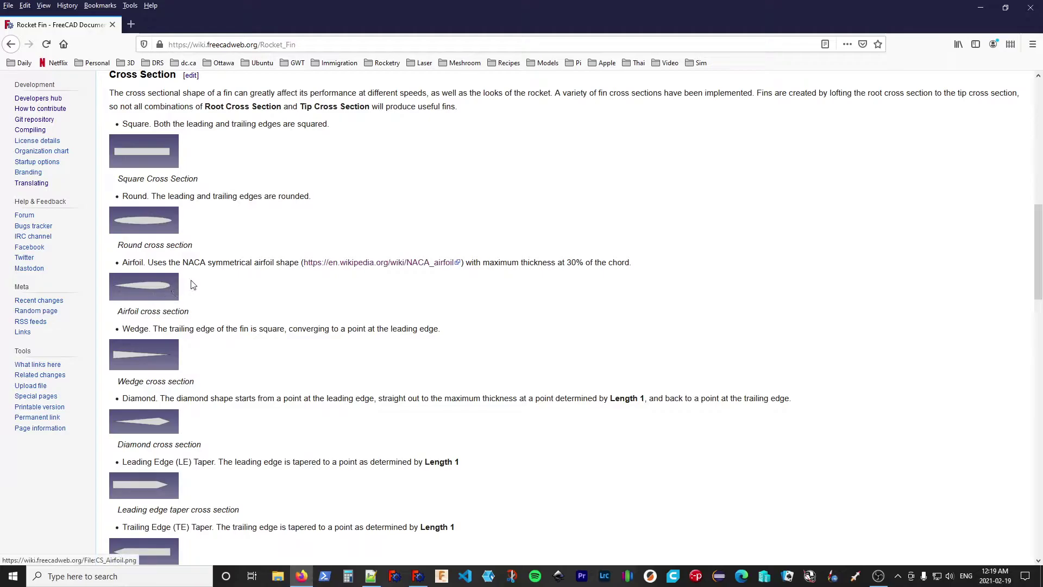
Look through the linked Wikipedia article on the NACA airfoil, return to the Rocket Fin page, and switch back to FreeCAD
{"action": "left_click", "coordinate": [410, 265]}
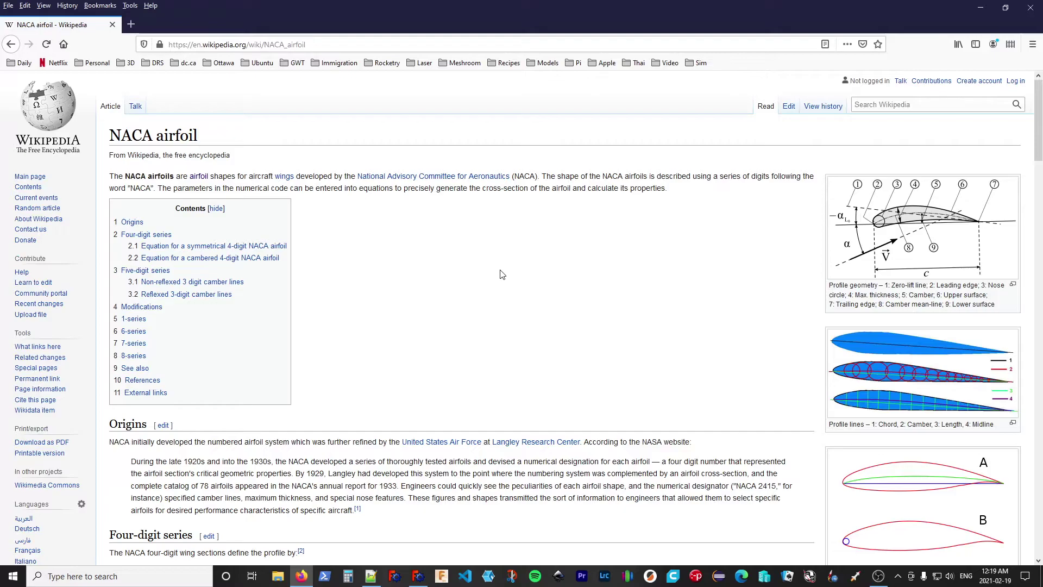
{"action": "scroll", "coordinate": [501, 274], "scroll_direction": "down", "scroll_amount": 4}
{"action": "scroll", "coordinate": [500, 274], "scroll_direction": "down", "scroll_amount": 15}
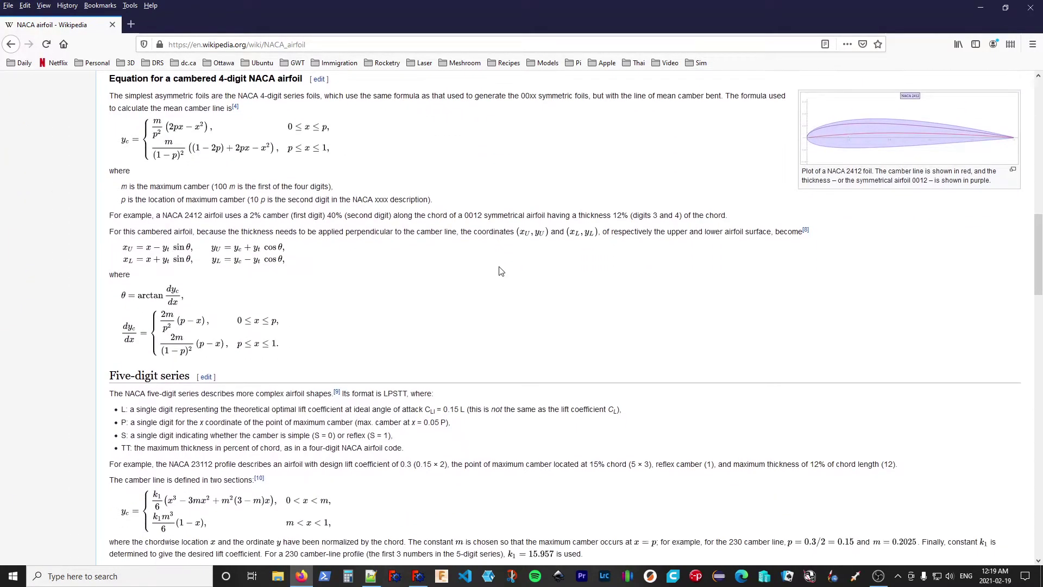
{"action": "scroll", "coordinate": [501, 270], "scroll_direction": "down", "scroll_amount": 12}
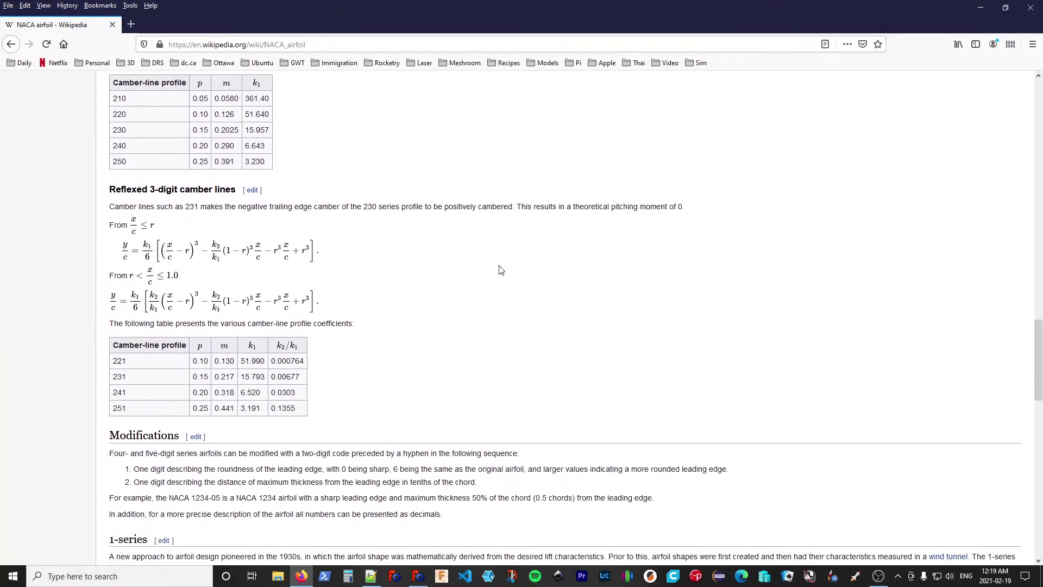
{"action": "scroll", "coordinate": [500, 270], "scroll_direction": "up", "scroll_amount": 20}
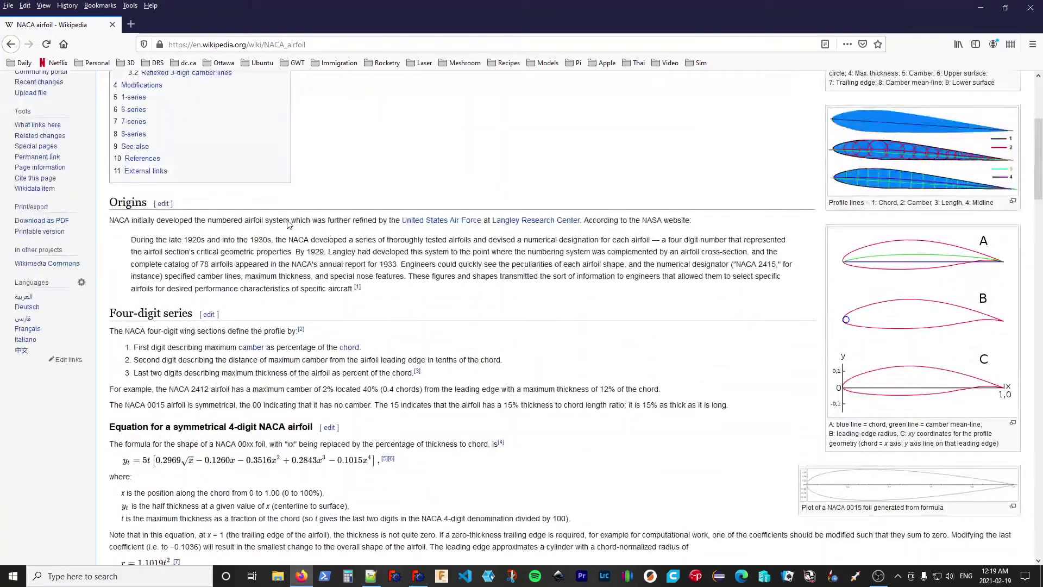
{"action": "left_click", "coordinate": [11, 44]}
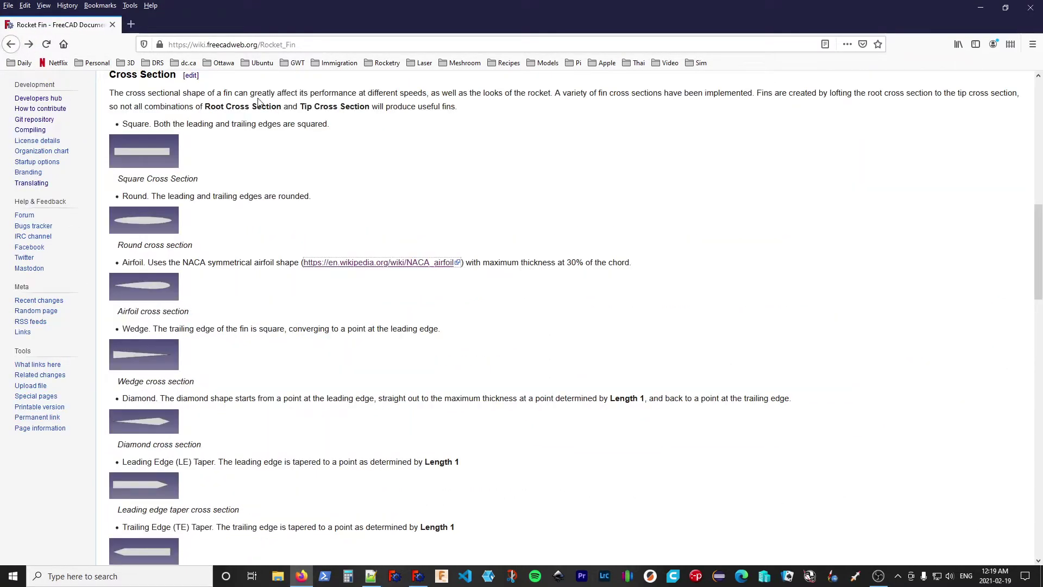
{"action": "left_click", "coordinate": [980, 8]}
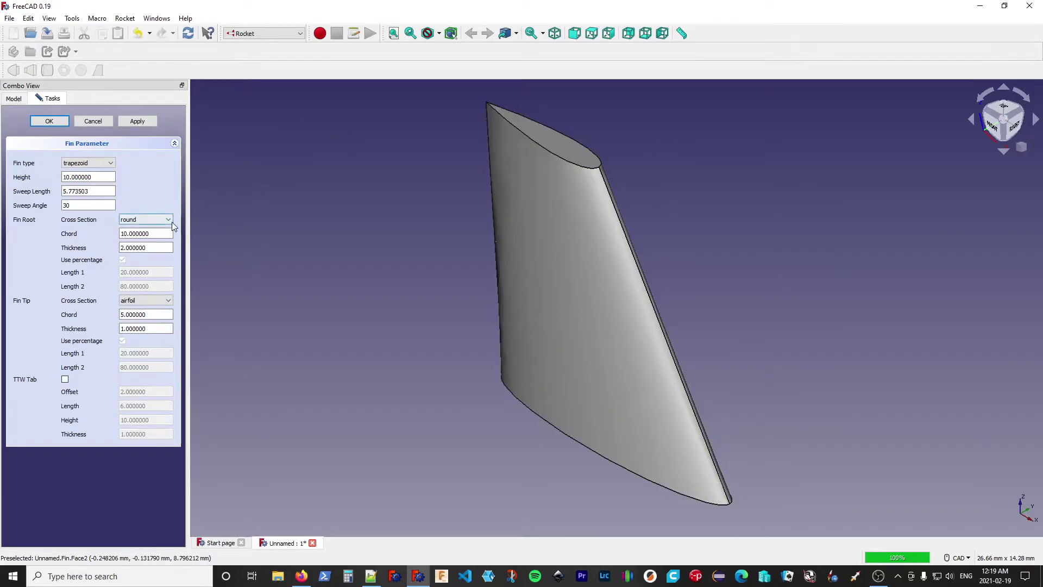
Set the fin tip's cross section to wedge
{"action": "left_click", "coordinate": [154, 299]}
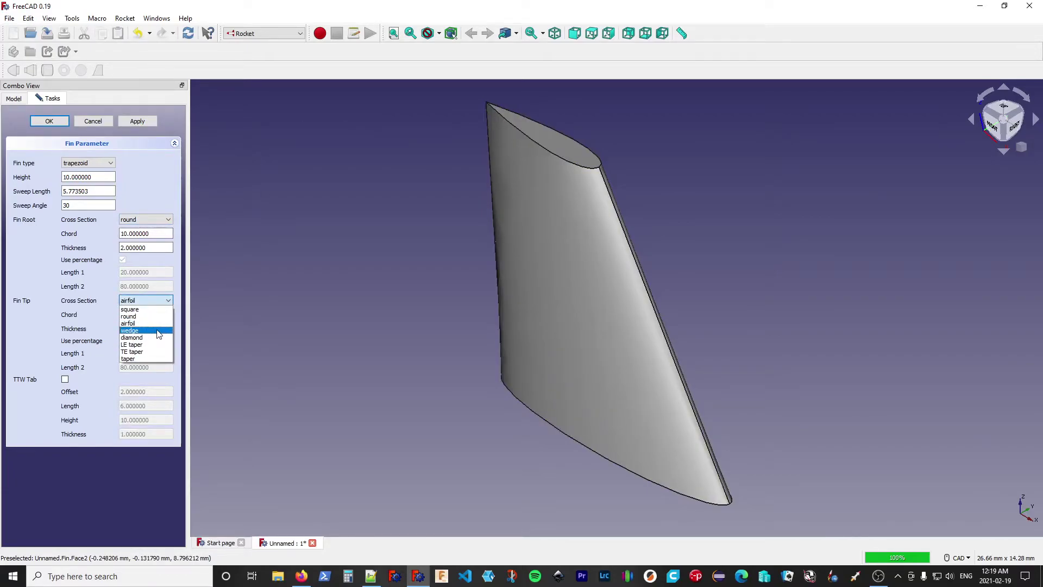
{"action": "left_click", "coordinate": [157, 330]}
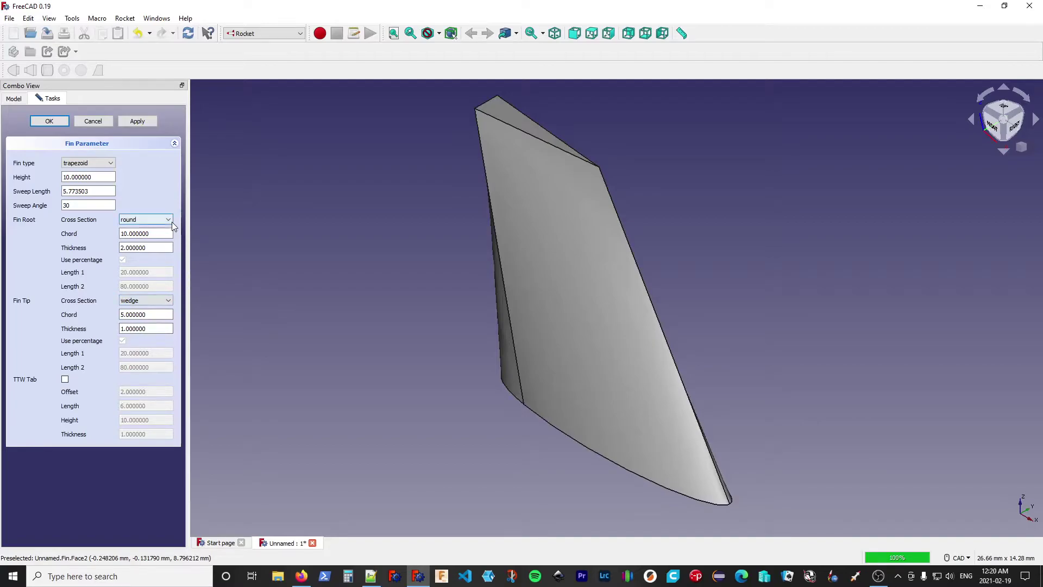
Set the fin root's cross section to wedge
{"action": "left_click", "coordinate": [170, 220]}
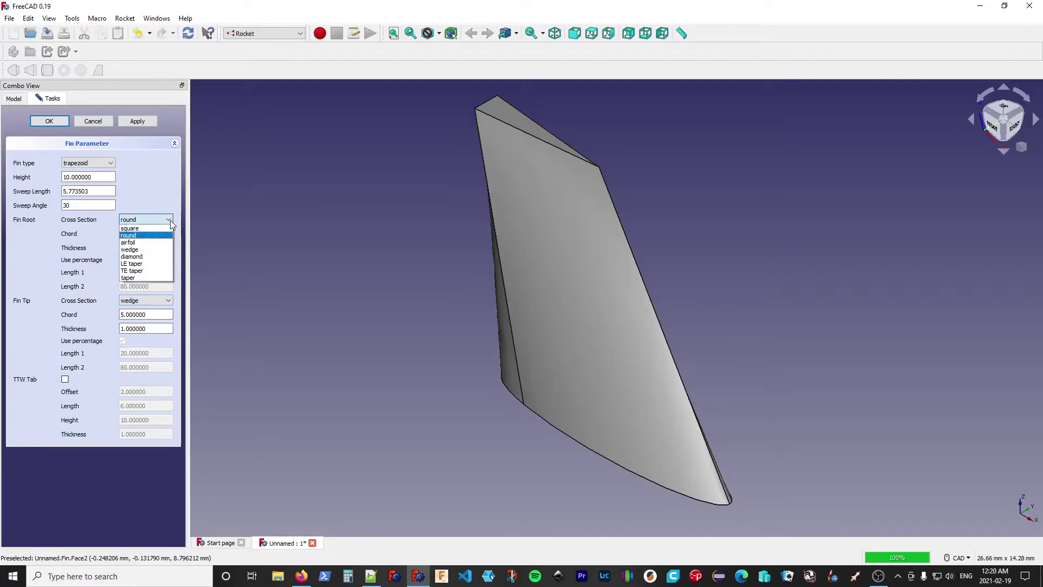
{"action": "left_click", "coordinate": [164, 248]}
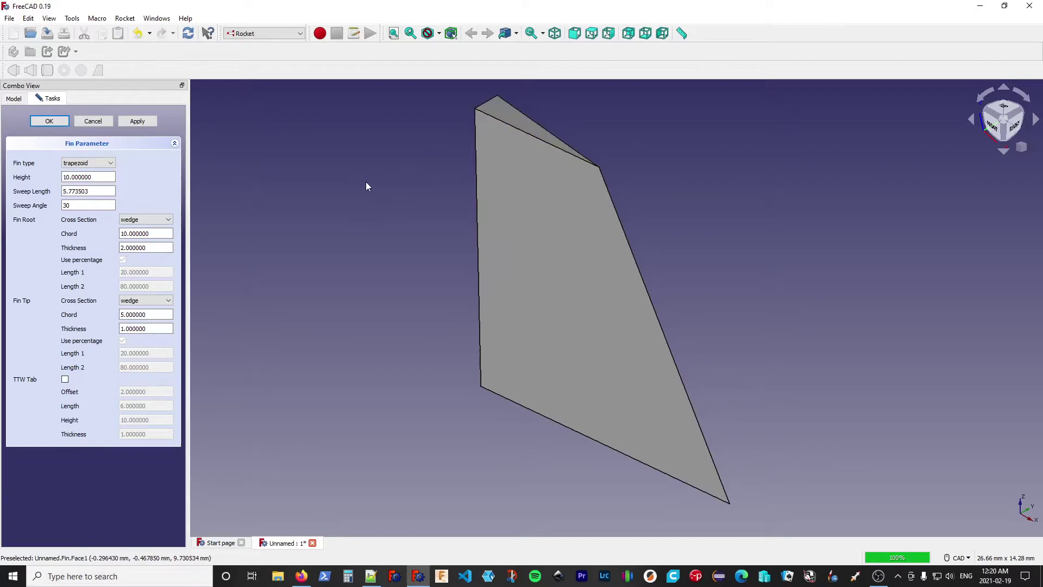
Change the cross sections of both the fin tip and the fin root to diamond
{"action": "left_click", "coordinate": [169, 304]}
{"action": "left_click", "coordinate": [158, 335]}
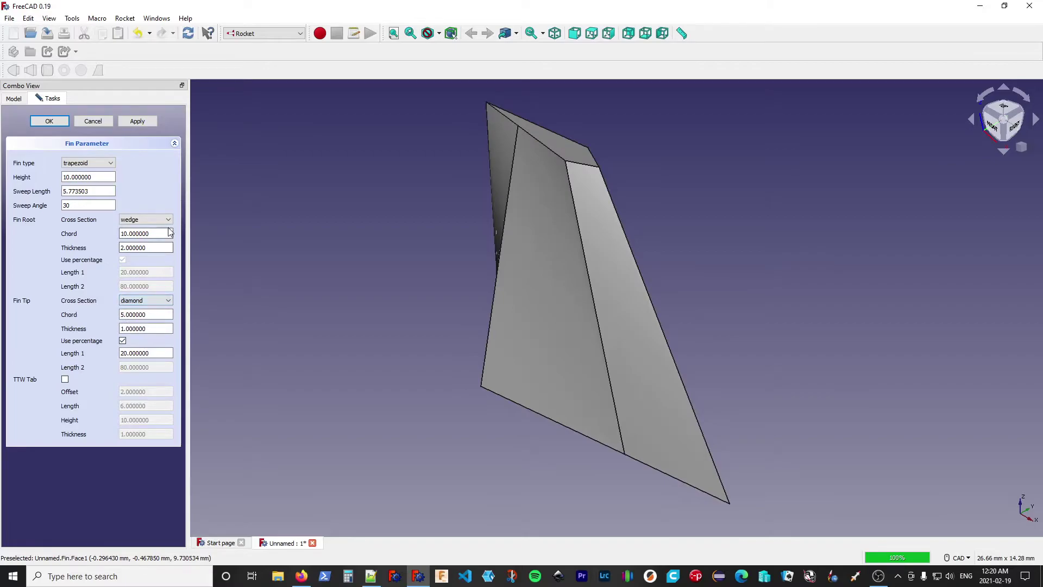
{"action": "left_click", "coordinate": [169, 220]}
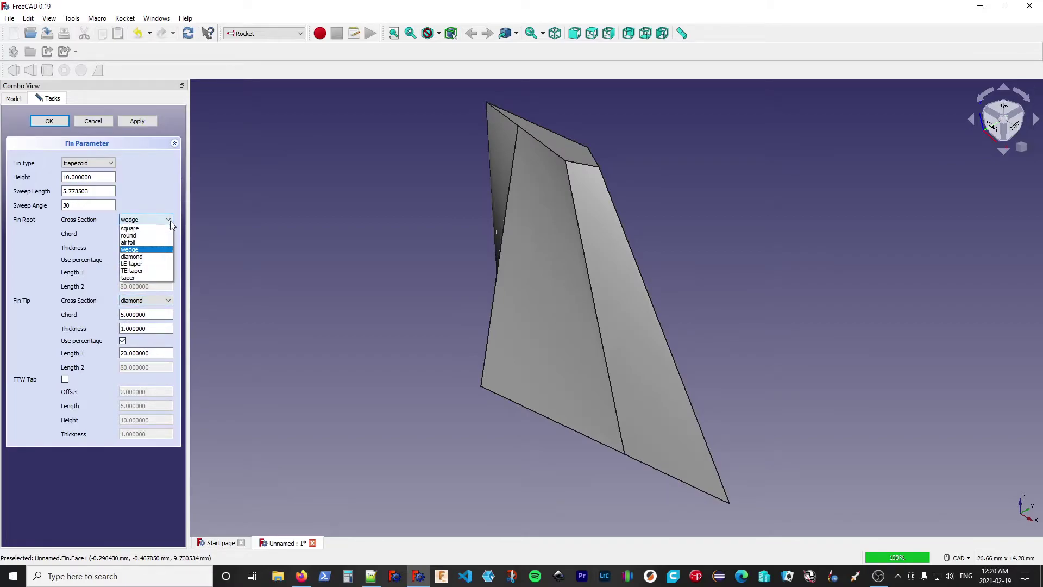
{"action": "left_click", "coordinate": [165, 257]}
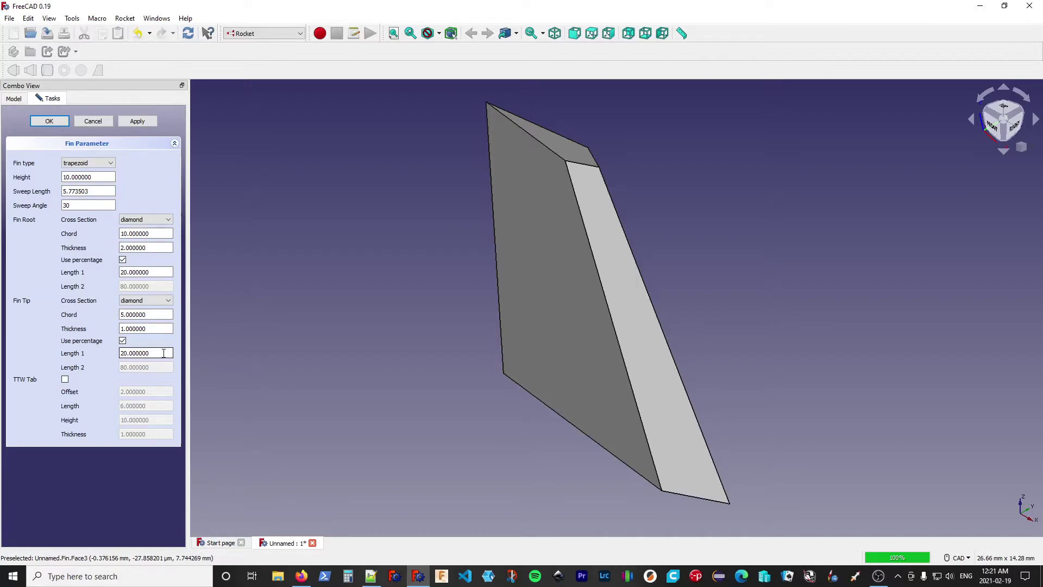
Set Length 1 to 50 percent of the chord for both the fin tip and the fin root
{"action": "left_click", "coordinate": [123, 340]}
{"action": "left_click", "coordinate": [123, 341]}
{"action": "left_click_drag", "start_coordinate": [155, 353], "coordinate": [116, 353]}
{"action": "type", "text": "50"}
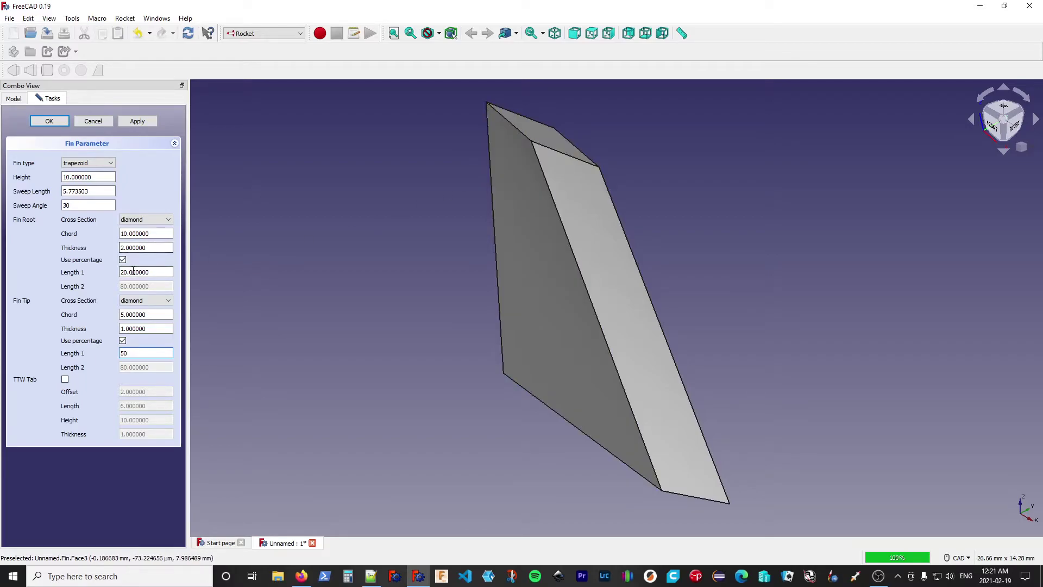
{"action": "left_click_drag", "start_coordinate": [153, 272], "coordinate": [102, 269]}
{"action": "type", "text": "50"}
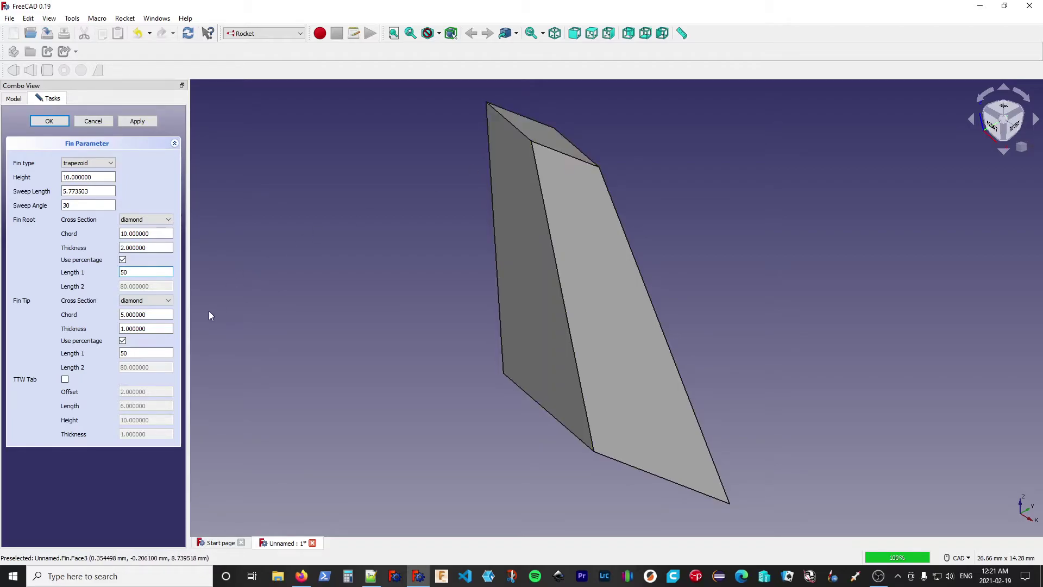
Change the cross sections of both the fin tip and the fin root to LE taper
{"action": "left_click", "coordinate": [159, 301]}
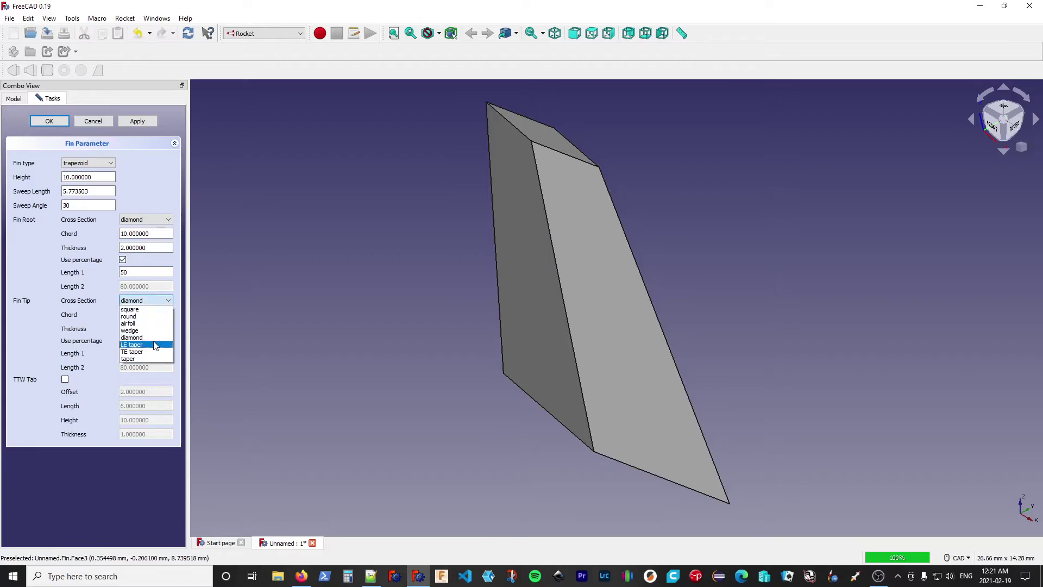
{"action": "left_click", "coordinate": [155, 345]}
{"action": "left_click", "coordinate": [165, 220]}
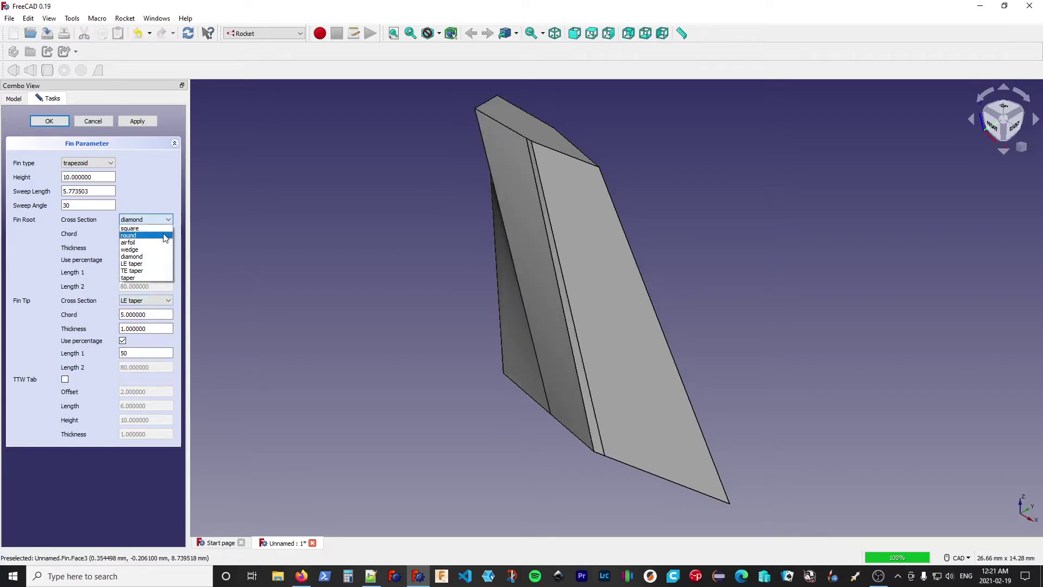
{"action": "left_click", "coordinate": [165, 264]}
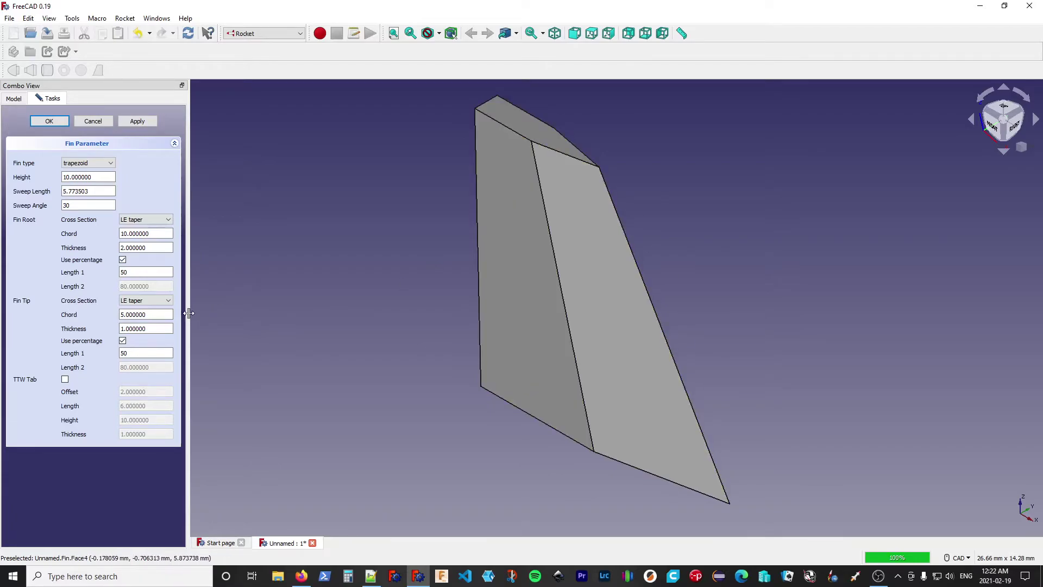
Turn off percentage-based lengths for both the fin root and the fin tip
{"action": "left_click", "coordinate": [123, 260]}
{"action": "left_click_drag", "start_coordinate": [147, 272], "coordinate": [115, 272]}
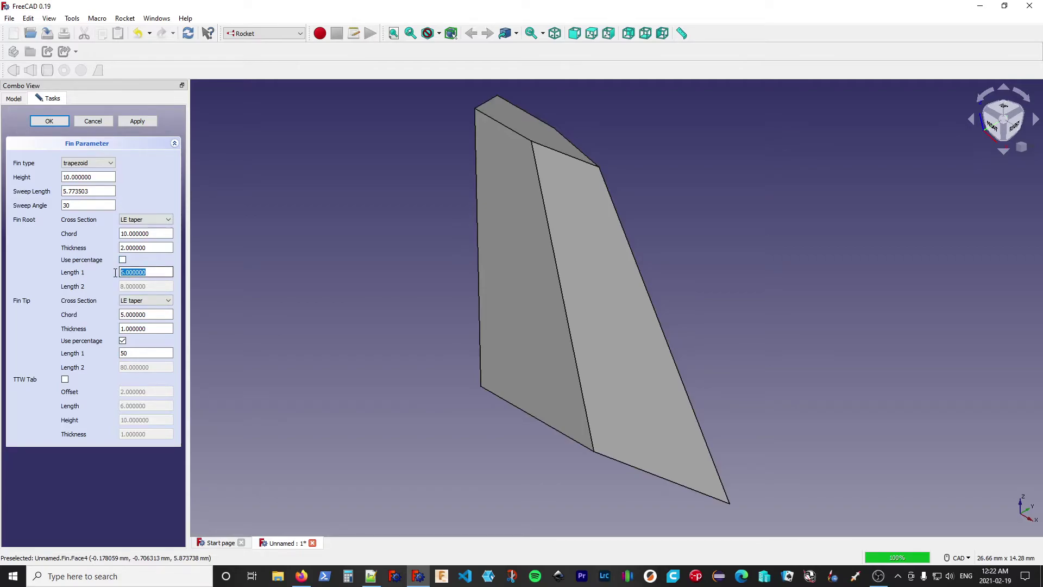
{"action": "left_click", "coordinate": [236, 278]}
{"action": "left_click", "coordinate": [123, 341]}
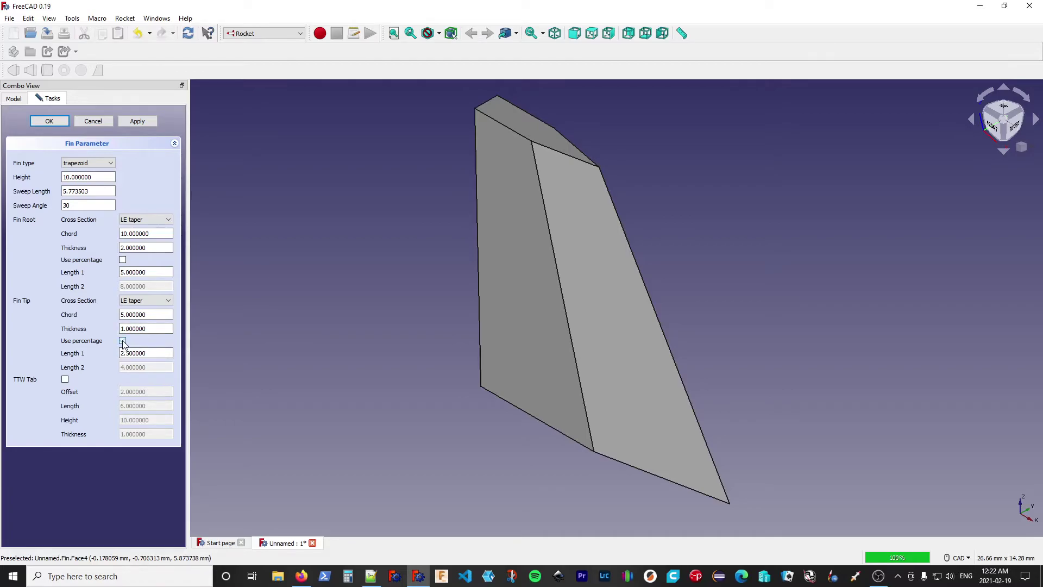
Try a Length 1 of 5 on the fin tip, and set Length 1 to 3 for both tip and root instead
{"action": "left_click_drag", "start_coordinate": [148, 353], "coordinate": [114, 354]}
{"action": "type", "text": "5"}
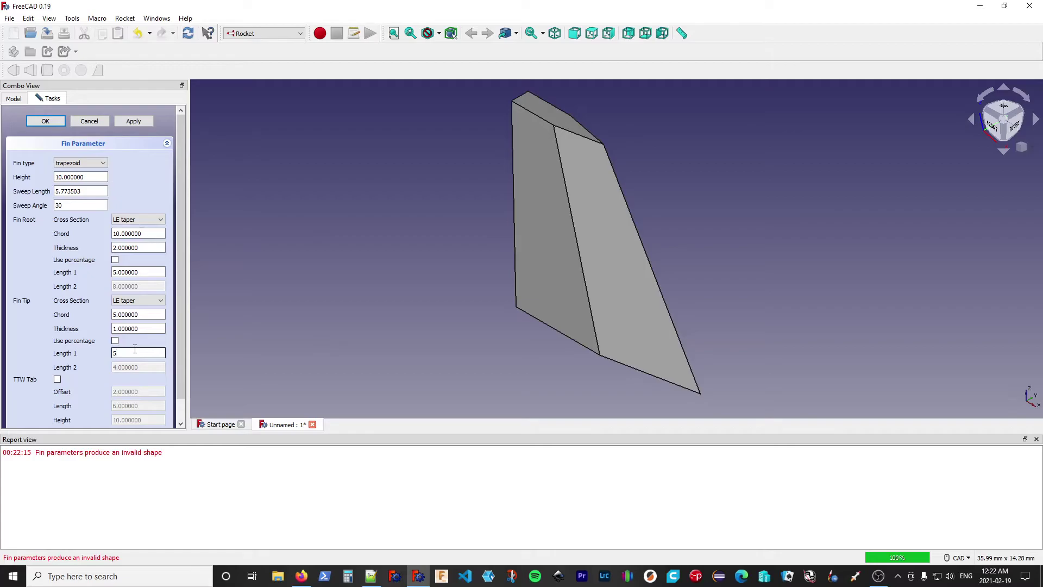
{"action": "left_click_drag", "start_coordinate": [136, 353], "coordinate": [105, 355]}
{"action": "type", "text": "3"}
{"action": "left_click_drag", "start_coordinate": [147, 272], "coordinate": [100, 271]}
{"action": "type", "text": "3"}
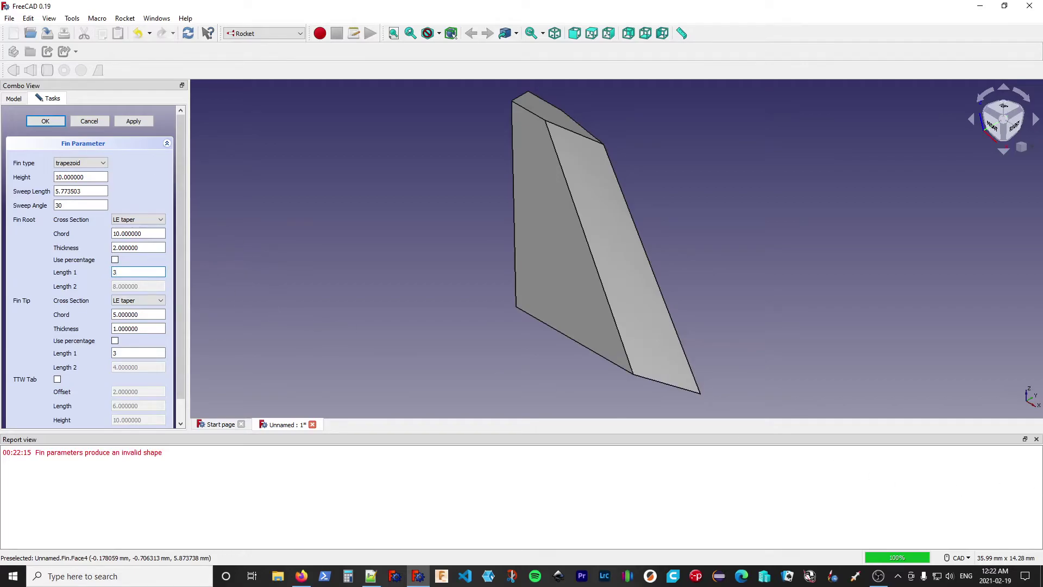
{"action": "left_click", "coordinate": [1036, 439]}
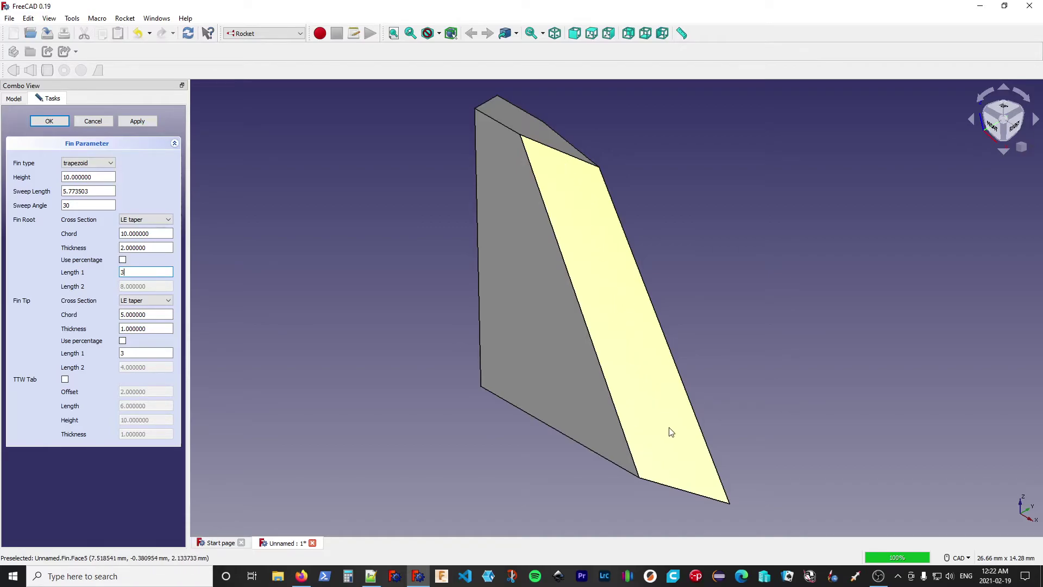
Turn percentage-based lengths back on for the fin tip and root, and set the tip's Length 1 to 30
{"action": "left_click", "coordinate": [123, 340]}
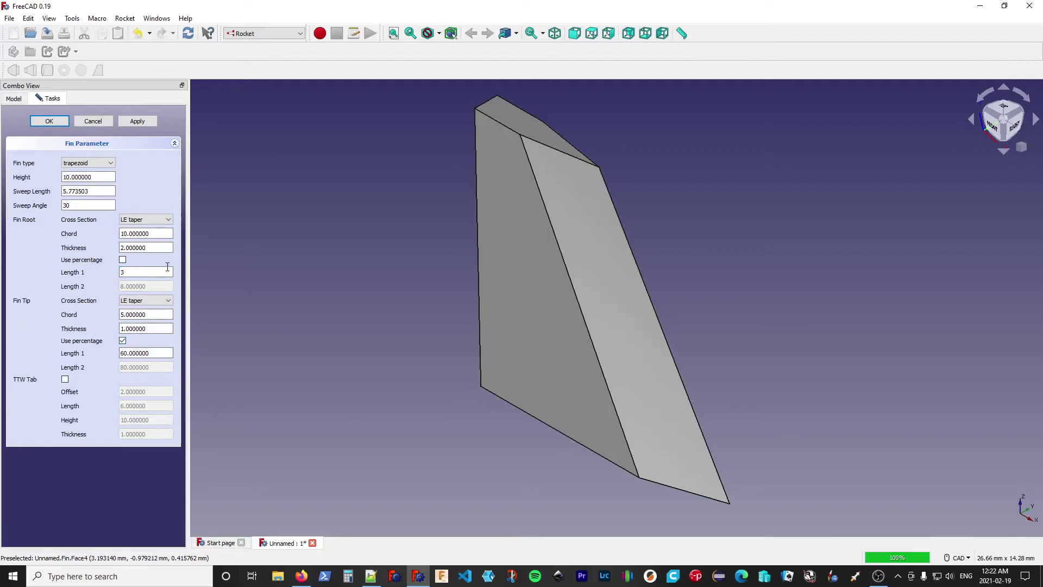
{"action": "left_click", "coordinate": [123, 261]}
{"action": "left_click_drag", "start_coordinate": [154, 353], "coordinate": [105, 352]}
{"action": "type", "text": "300"}
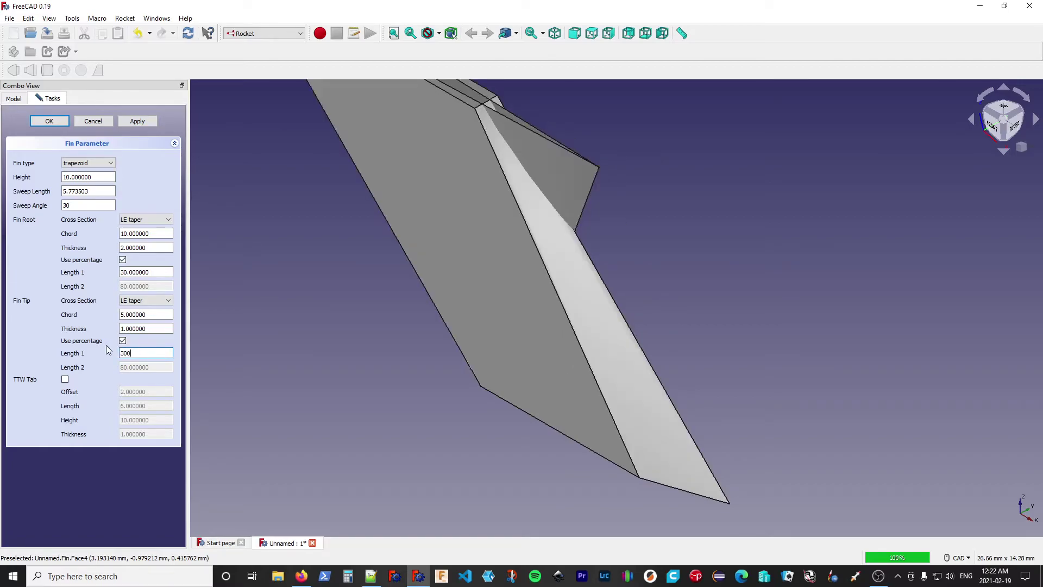
{"action": "key", "text": "BackSpace"}
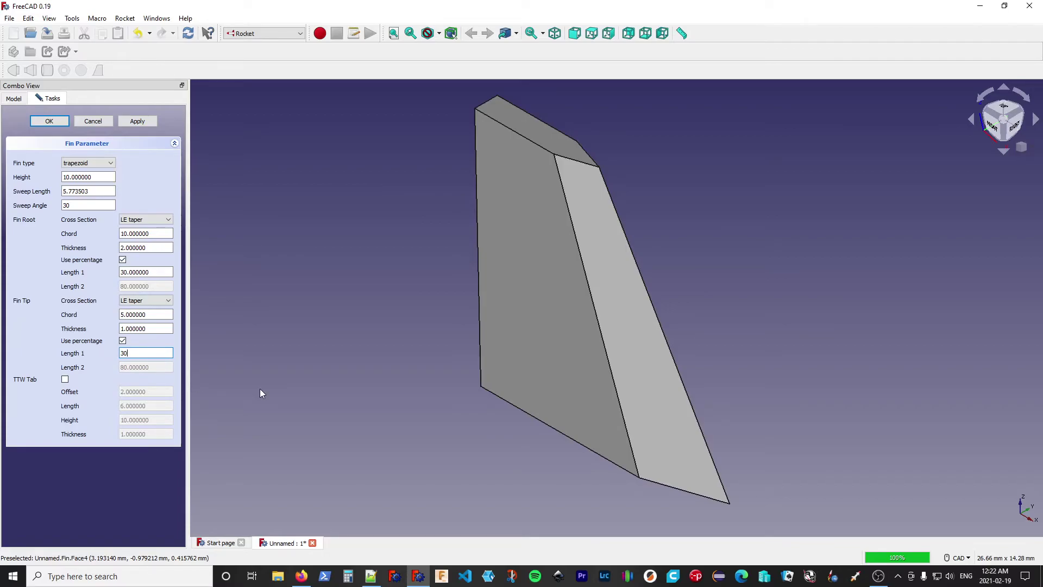
Change the cross sections of both the fin root and the fin tip to TE taper
{"action": "left_click", "coordinate": [158, 220]}
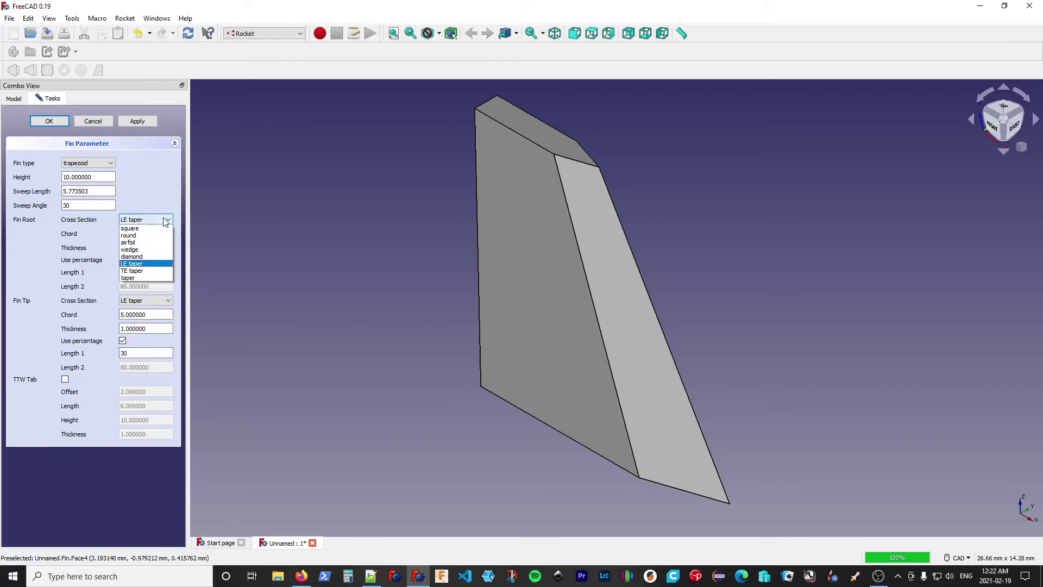
{"action": "left_click", "coordinate": [161, 271]}
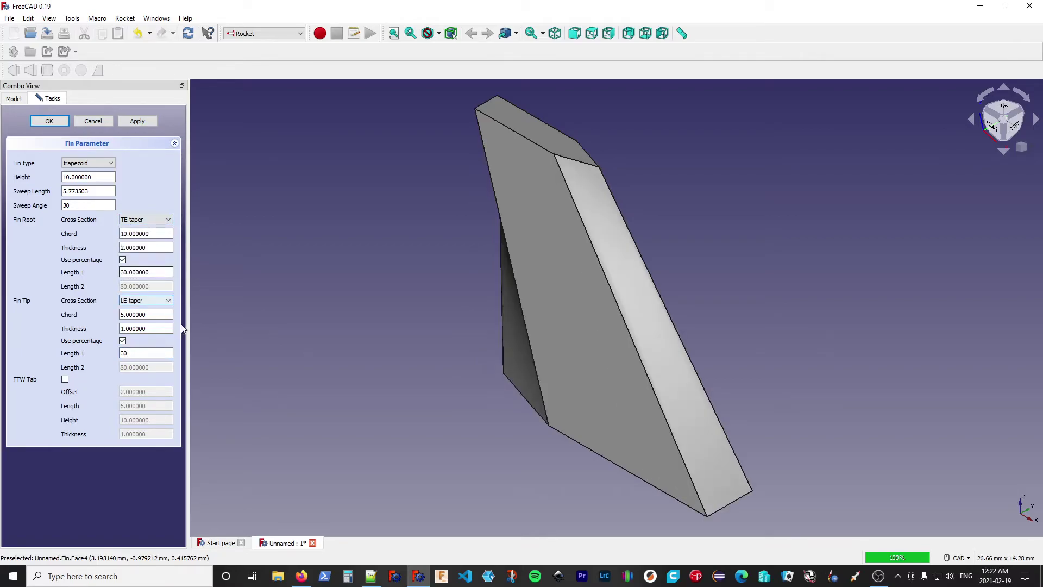
{"action": "left_click", "coordinate": [168, 301]}
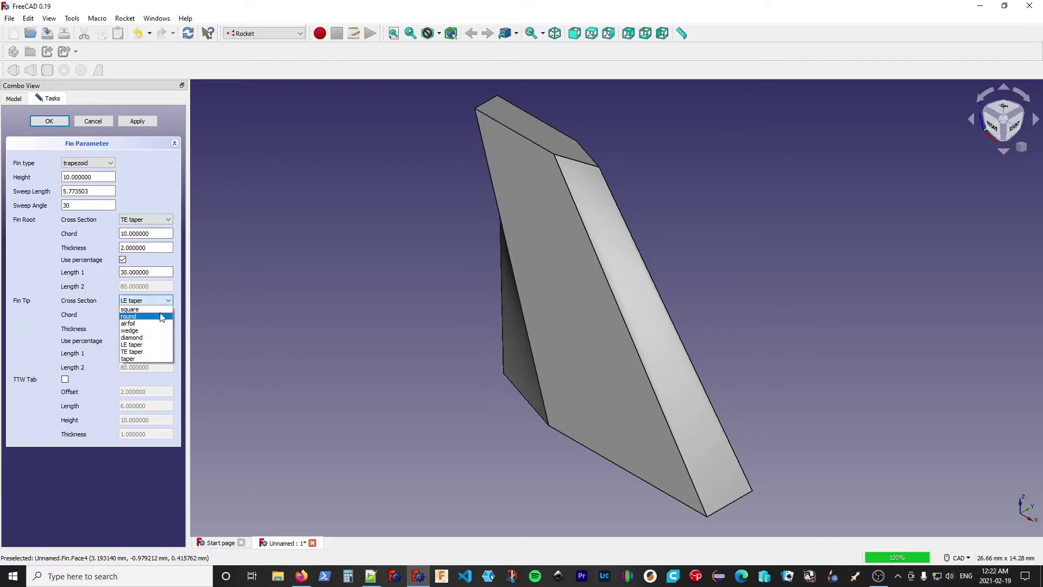
{"action": "left_click", "coordinate": [156, 352]}
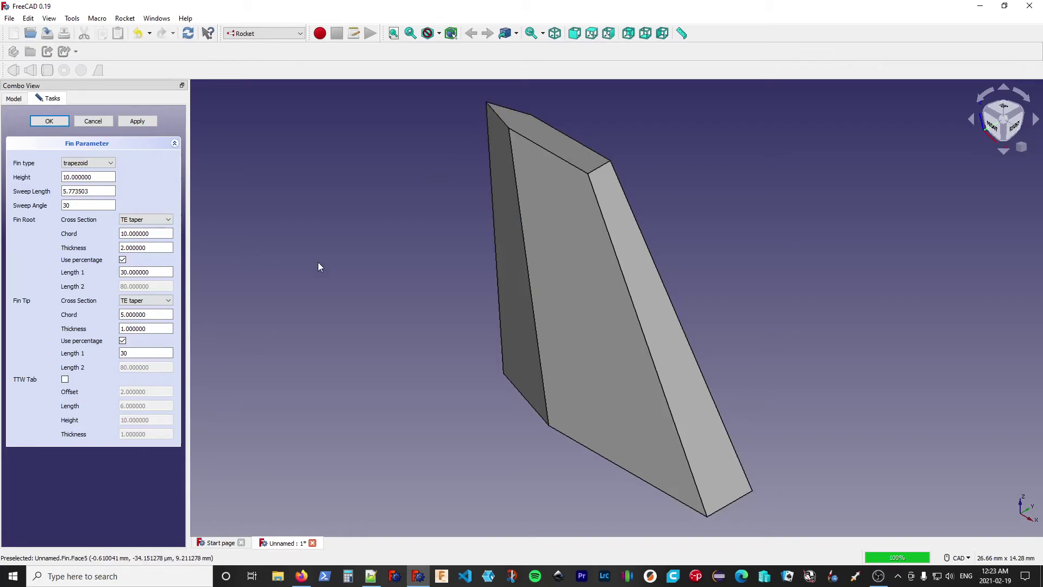
Change the cross sections of both the fin root and the fin tip to taper
{"action": "left_click", "coordinate": [162, 219]}
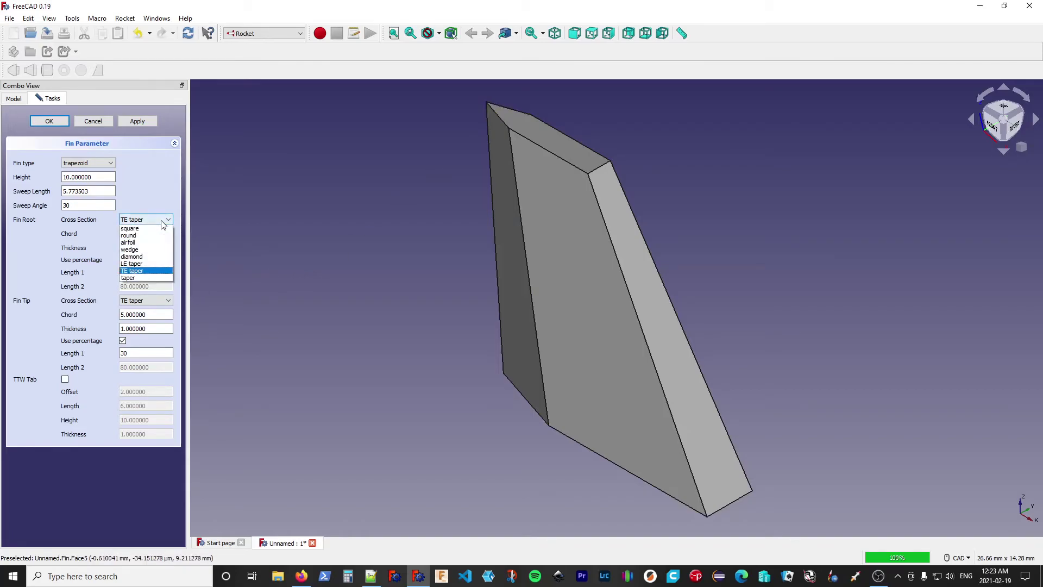
{"action": "left_click", "coordinate": [156, 278]}
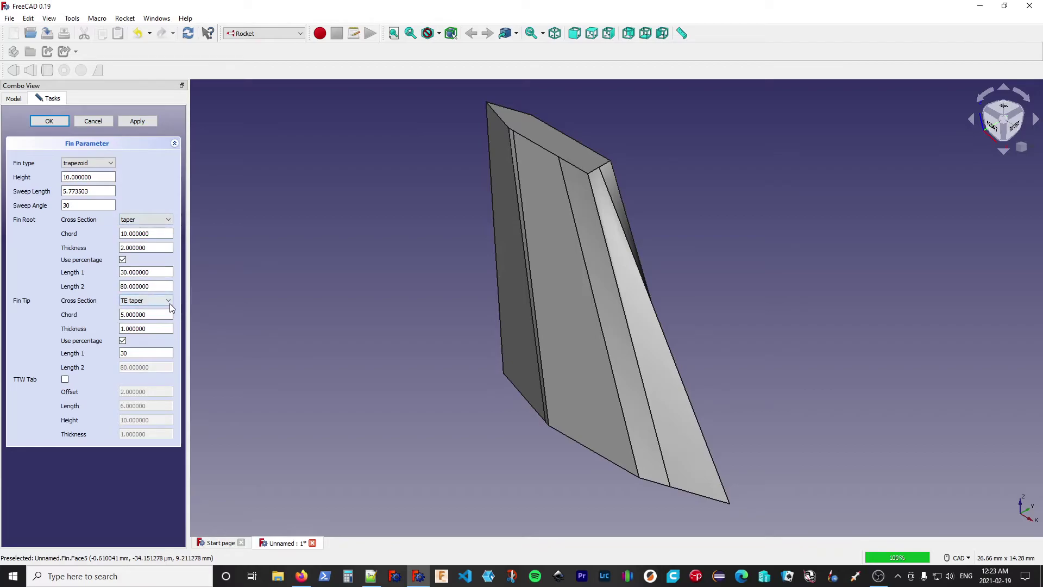
{"action": "left_click", "coordinate": [169, 301]}
{"action": "left_click", "coordinate": [163, 360]}
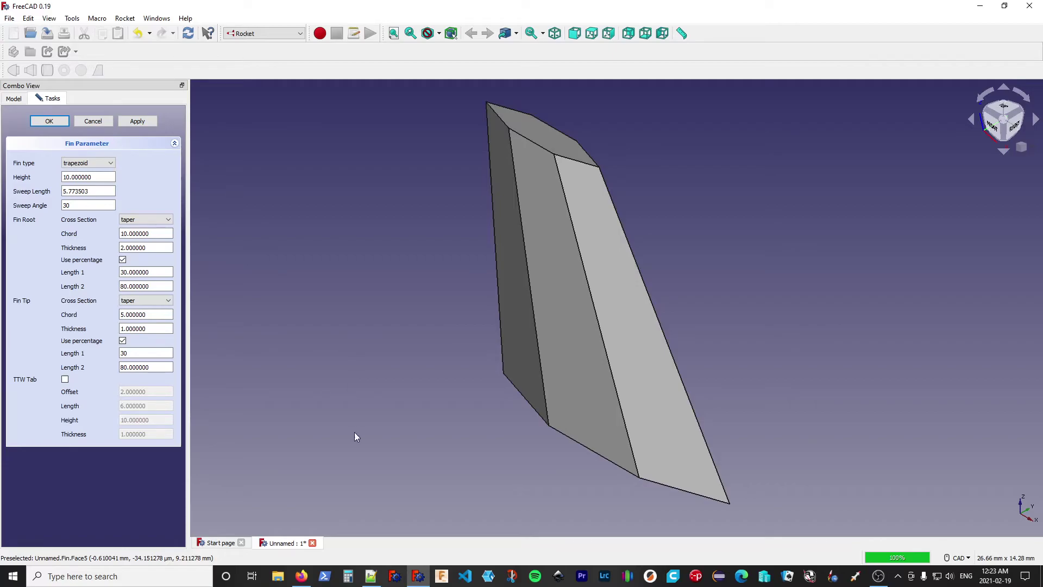
Switch to Firefox, read the Through the Wall (TTW) Tabs section of the Rocket Fin wiki page, and return to FreeCAD
{"action": "left_click", "coordinate": [301, 576]}
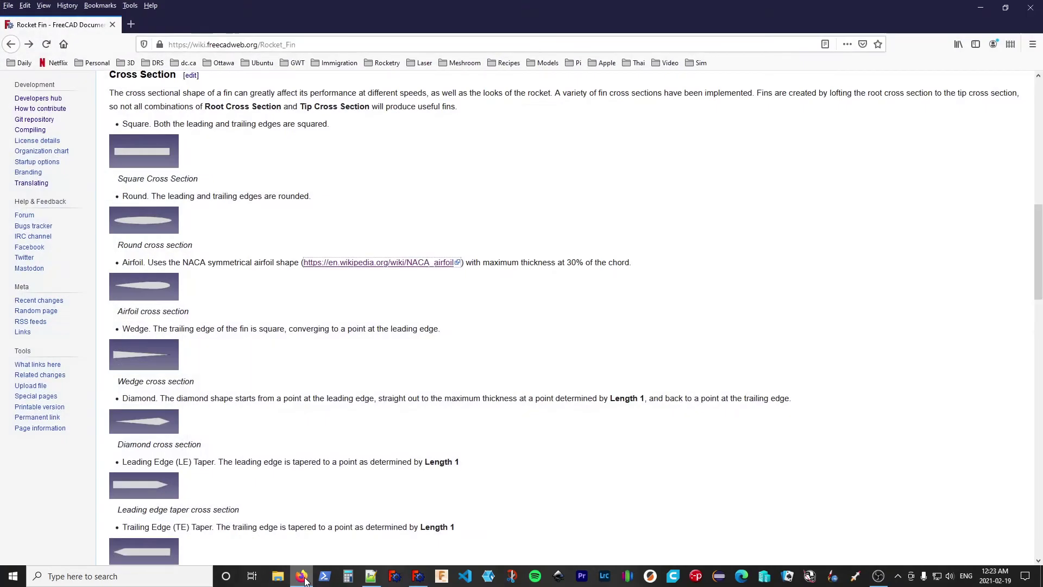
{"action": "scroll", "coordinate": [476, 307], "scroll_direction": "down", "scroll_amount": 10}
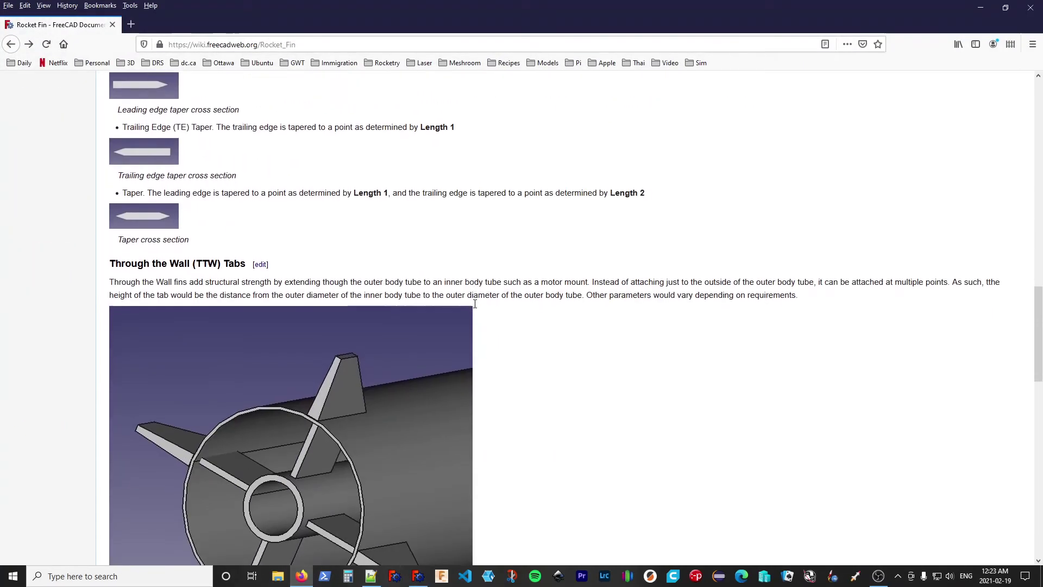
{"action": "scroll", "coordinate": [476, 308], "scroll_direction": "down", "scroll_amount": 4}
{"action": "scroll", "coordinate": [477, 309], "scroll_direction": "up", "scroll_amount": 2}
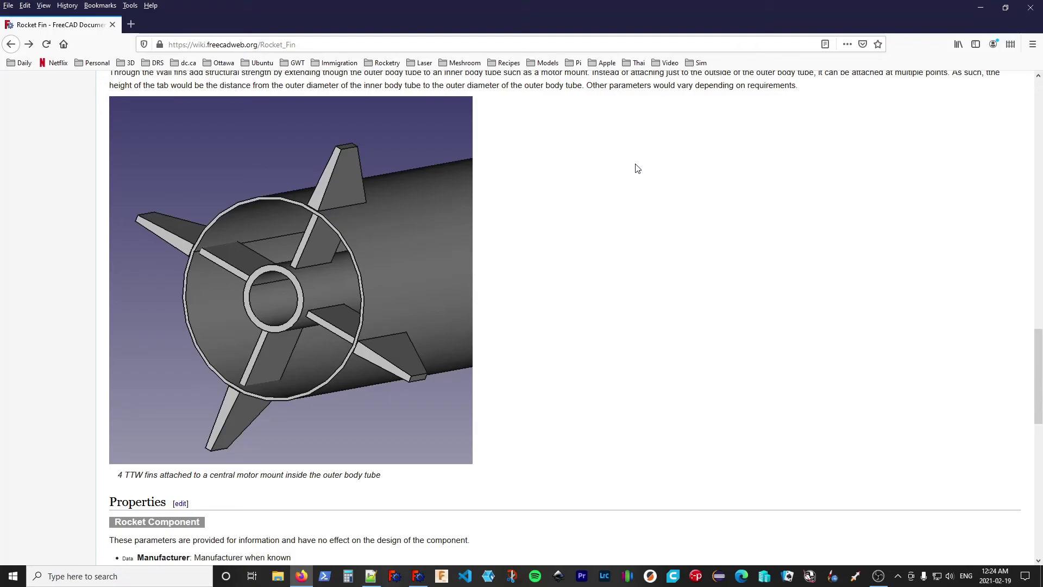
{"action": "left_click", "coordinate": [981, 8]}
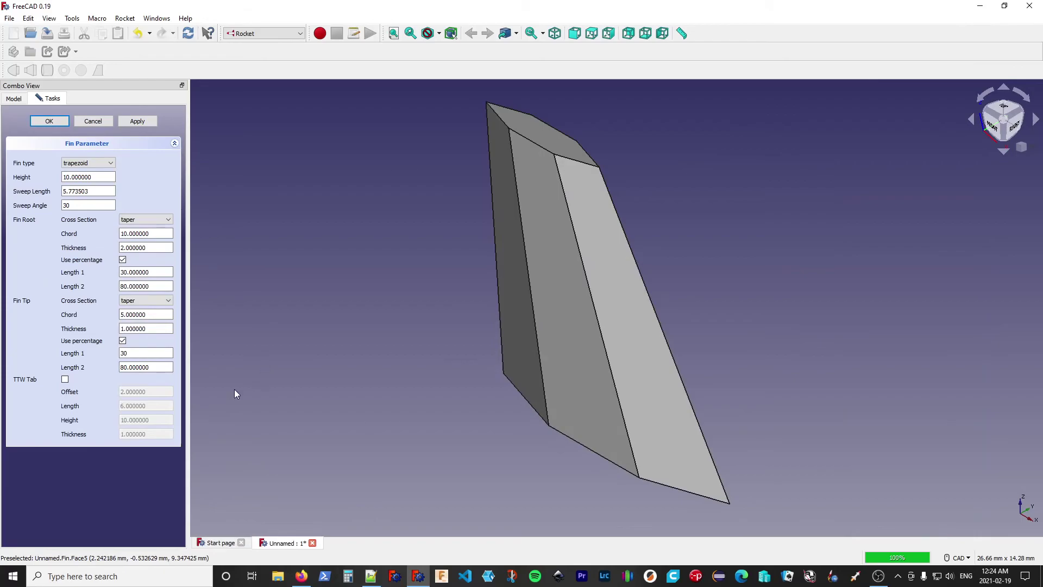
Enable the TTW tab on the fin and inspect its shape and position below the fin root
{"action": "left_click", "coordinate": [66, 379]}
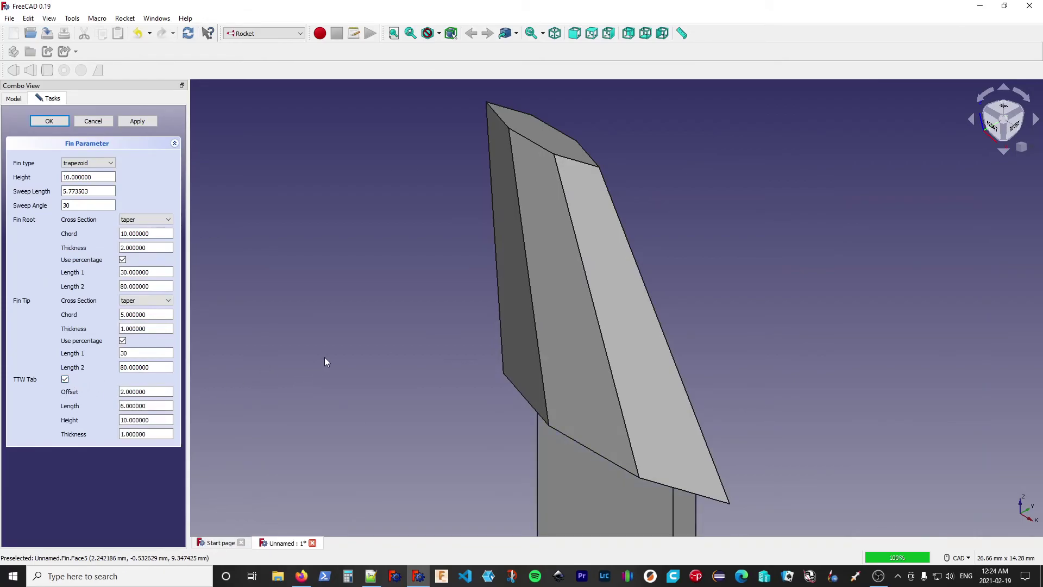
{"action": "scroll", "coordinate": [325, 358], "scroll_direction": "down", "scroll_amount": 2}
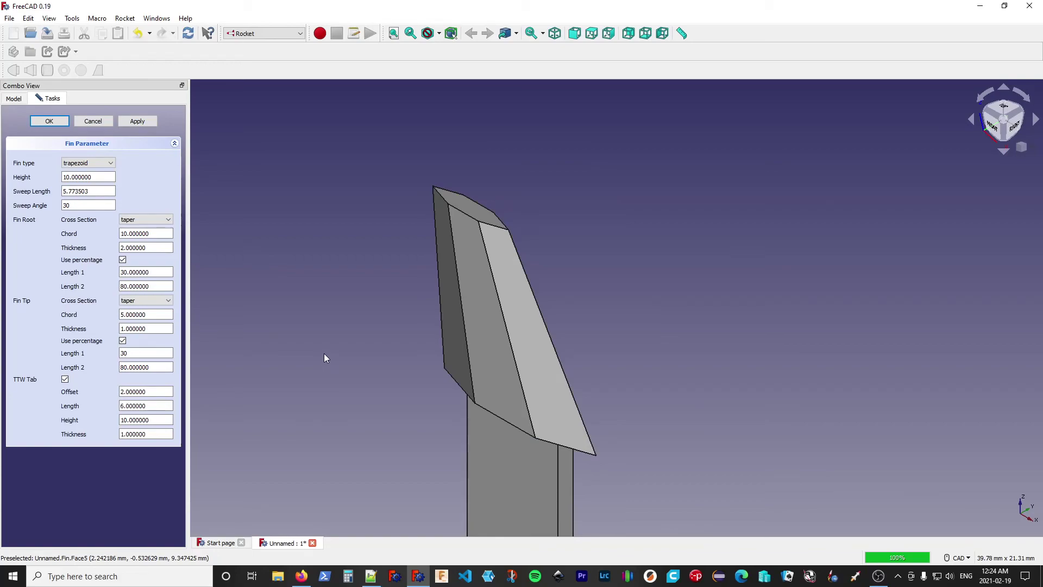
{"action": "scroll", "coordinate": [323, 355], "scroll_direction": "down", "scroll_amount": 1}
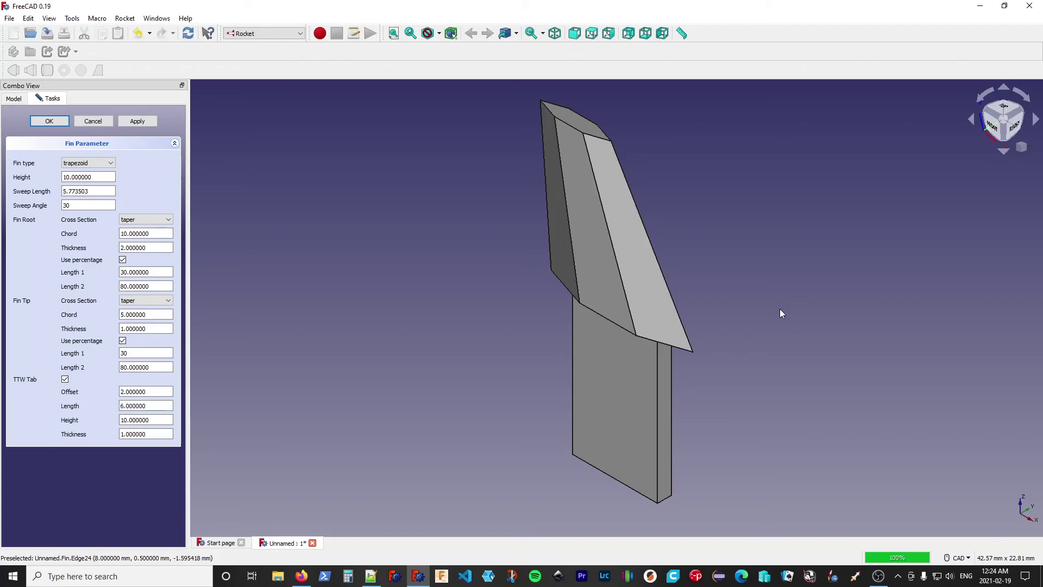
{"action": "middle_click_drag", "start_coordinate": [766, 300], "coordinate": [708, 284]}
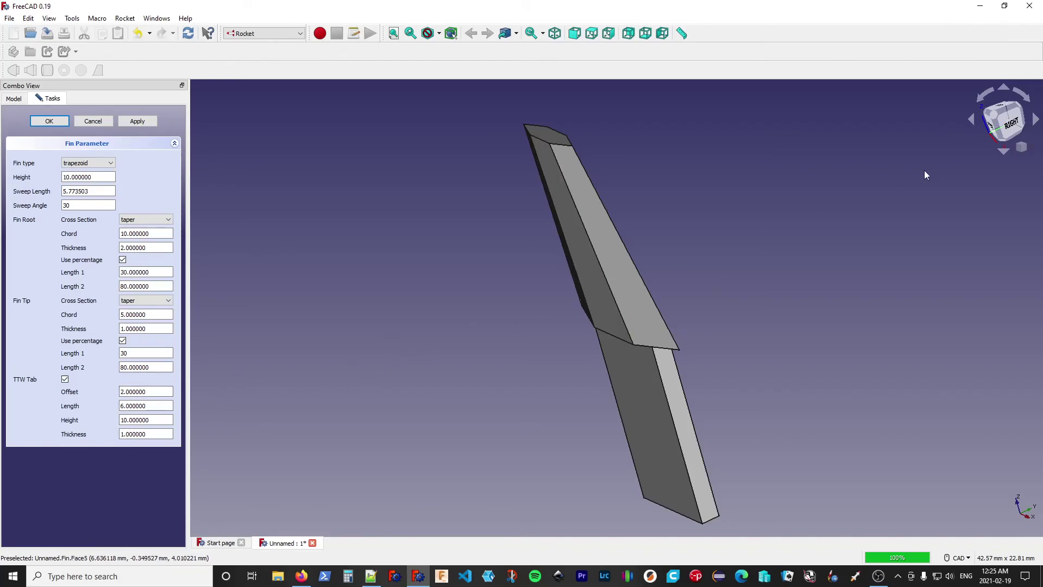
{"action": "left_click", "coordinate": [991, 130]}
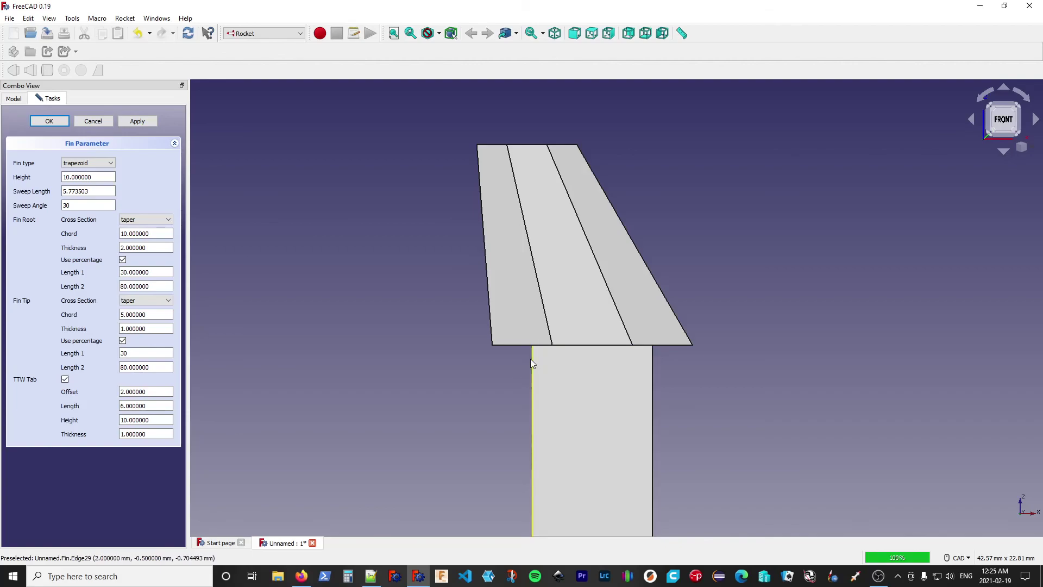
{"action": "scroll", "coordinate": [729, 368], "scroll_direction": "down", "scroll_amount": 2}
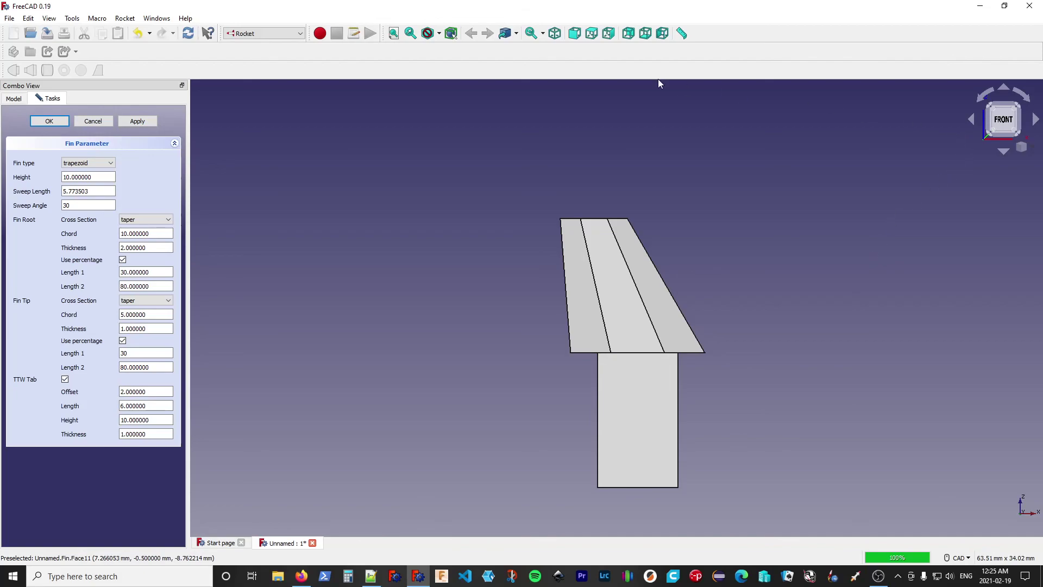
{"action": "left_click", "coordinate": [555, 33]}
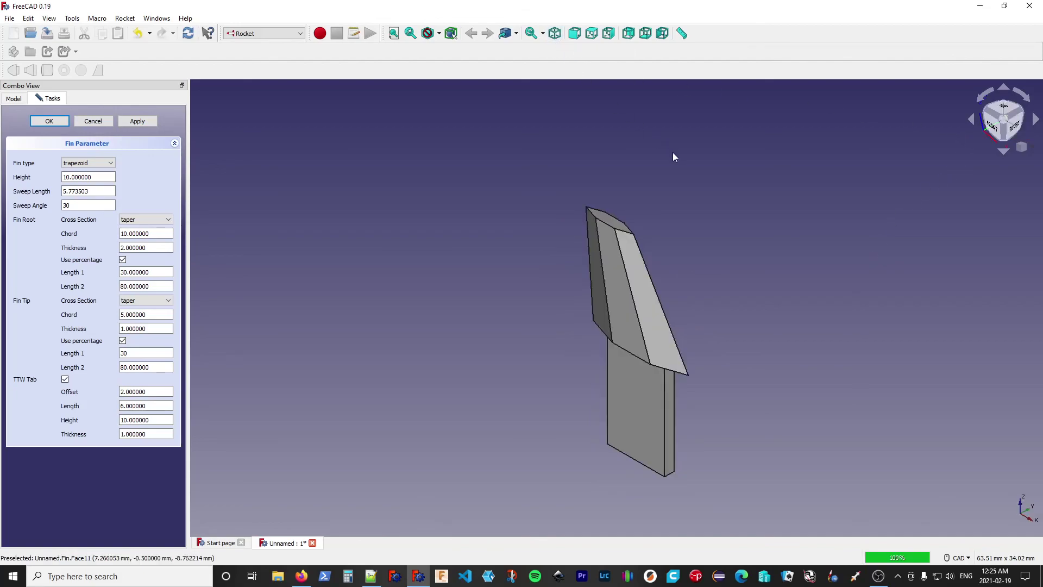